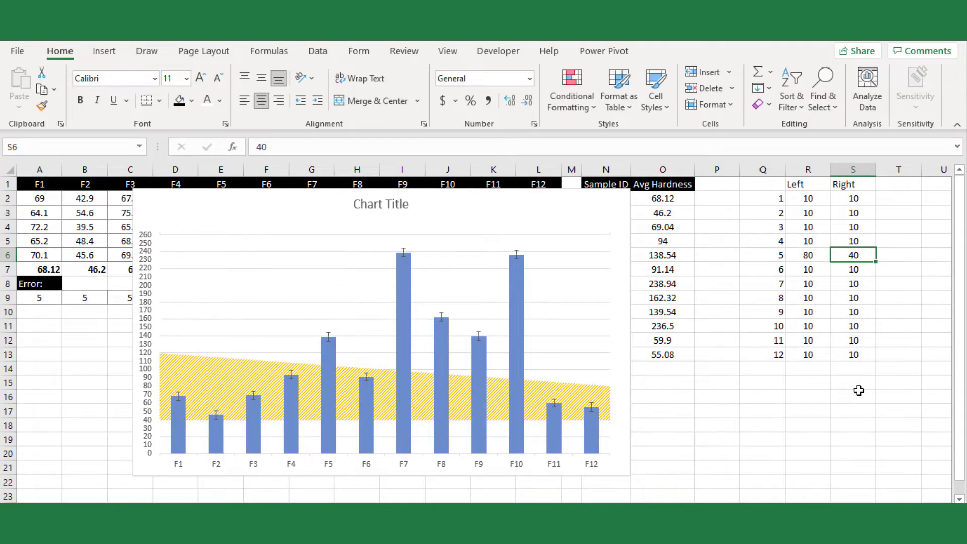
Step: Enter 80 as sample 5's Left and Right values in R6 and S6
{"action": "key", "text": "BackSpace"}
{"action": "key", "text": "BackSpace"}
{"action": "type", "text": "80"}
{"action": "key", "text": "Tab"}
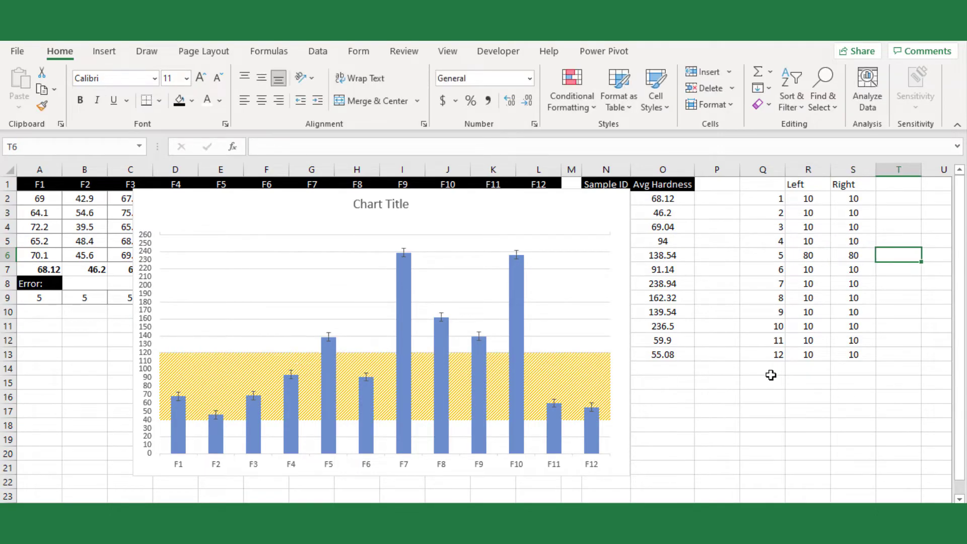
{"action": "left_click", "coordinate": [771, 375]}
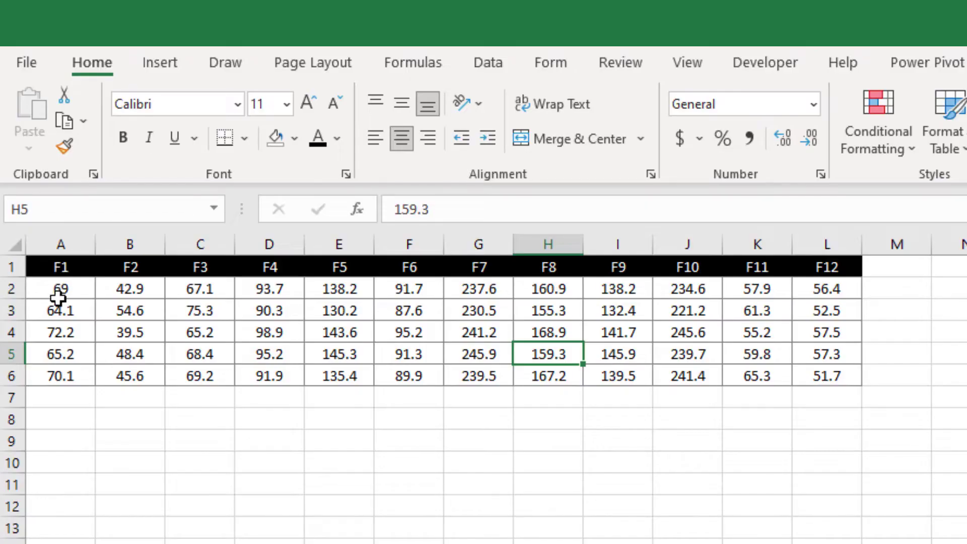
Step: Select the A1:L6 hardness data and add Quick Analysis Totals > Average into row 7
{"action": "left_click", "coordinate": [205, 325]}
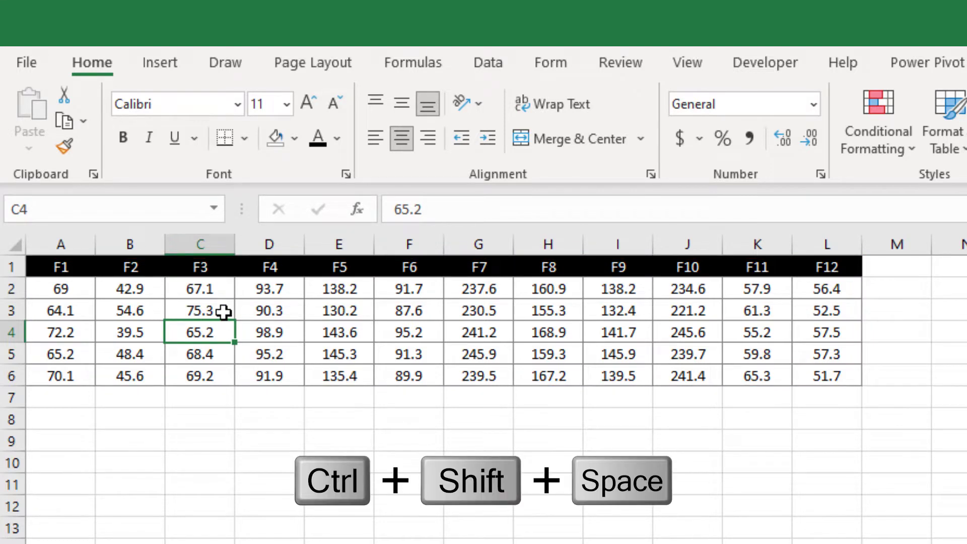
{"action": "key", "text": "ctrl+shift+space"}
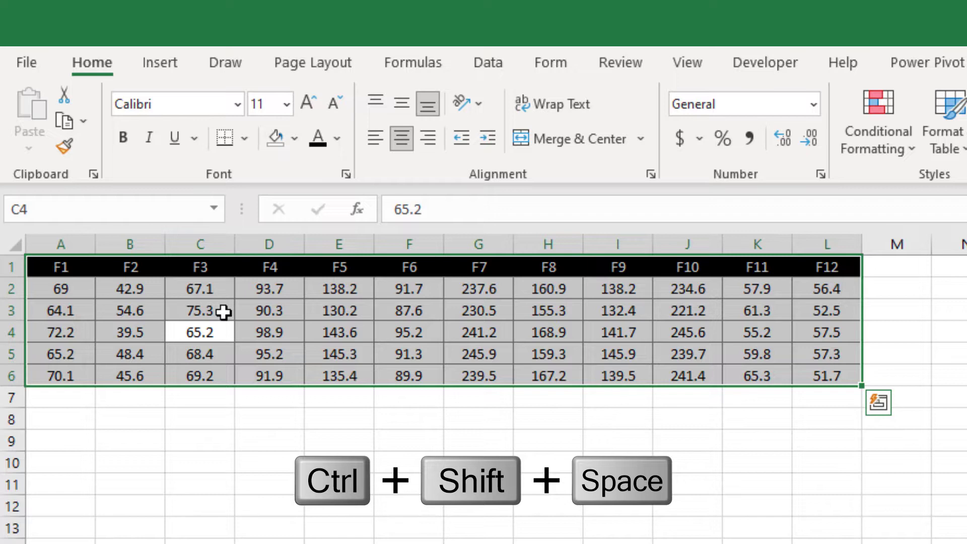
{"action": "key", "text": "ctrl+q"}
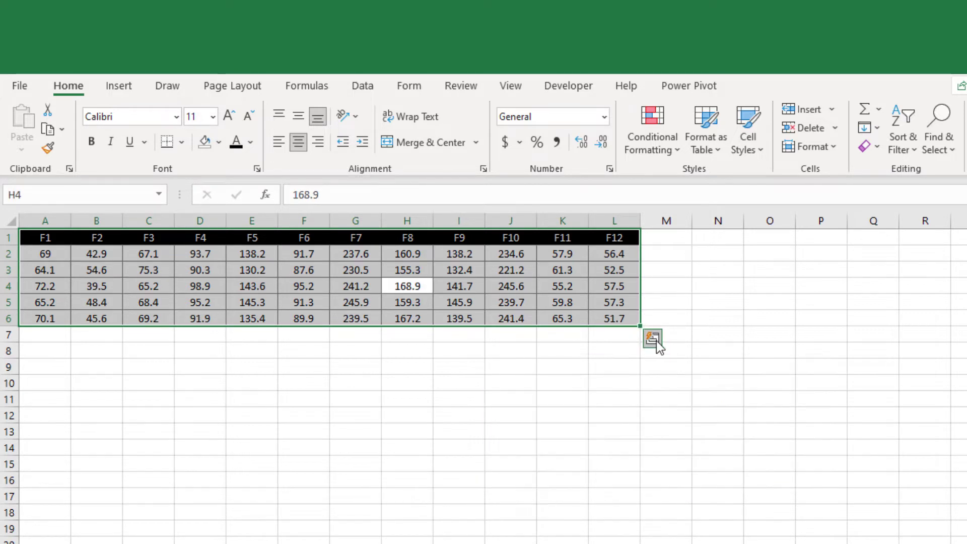
{"action": "left_click", "coordinate": [652, 338]}
{"action": "left_click", "coordinate": [668, 379]}
{"action": "left_click", "coordinate": [625, 378]}
{"action": "left_click", "coordinate": [584, 432]}
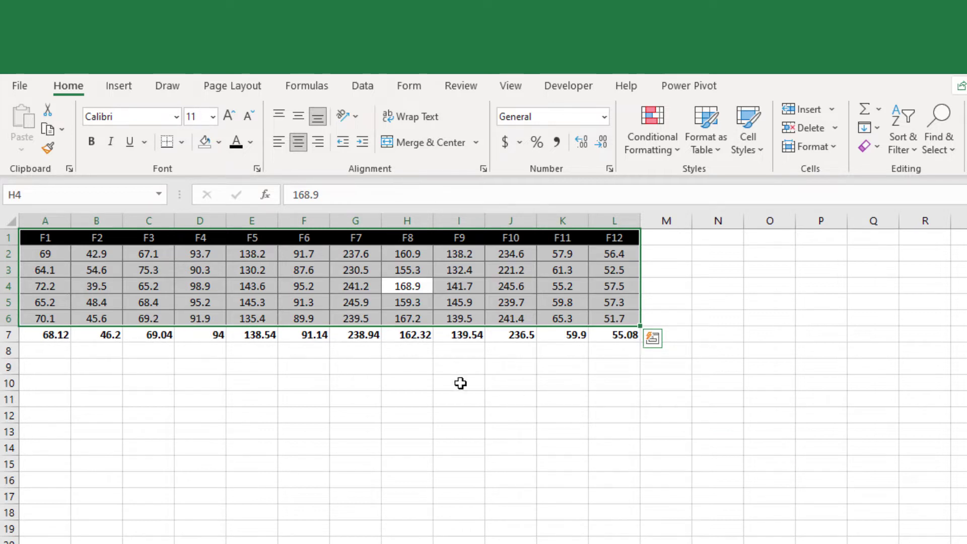
Step: Copy the F1–F12 headers and paste them transposed down column N from N2
{"action": "left_click", "coordinate": [56, 337]}
{"action": "left_click", "coordinate": [469, 403]}
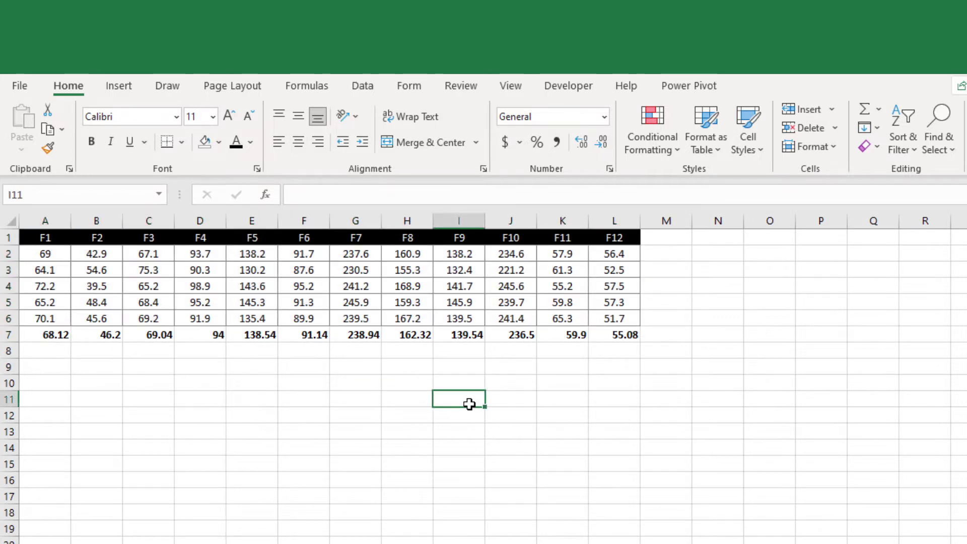
{"action": "left_click_drag", "start_coordinate": [624, 334], "coordinate": [569, 336]}
{"action": "left_click", "coordinate": [69, 241]}
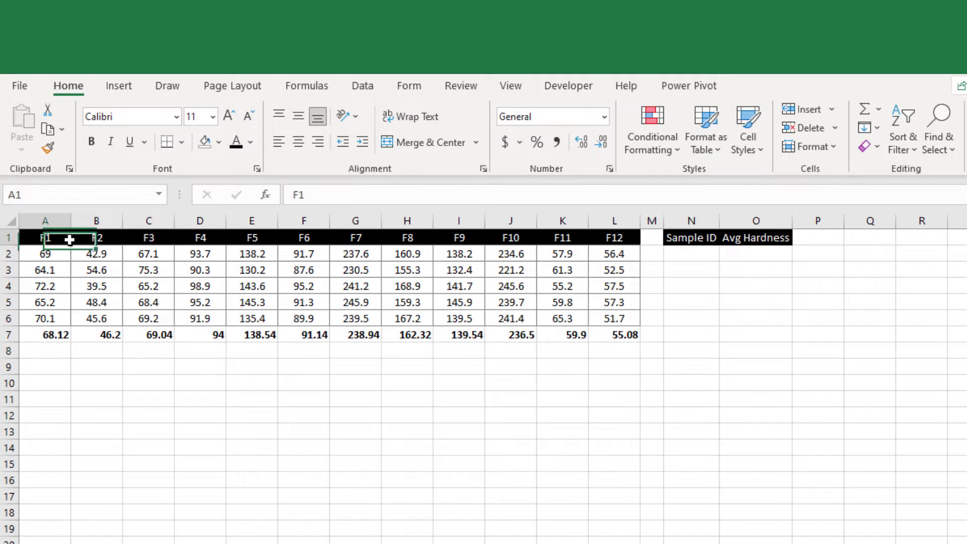
{"action": "left_click_drag", "start_coordinate": [69, 241], "coordinate": [615, 238]}
{"action": "key", "text": "ctrl+c"}
{"action": "left_click", "coordinate": [697, 255]}
{"action": "right_click", "coordinate": [698, 254]}
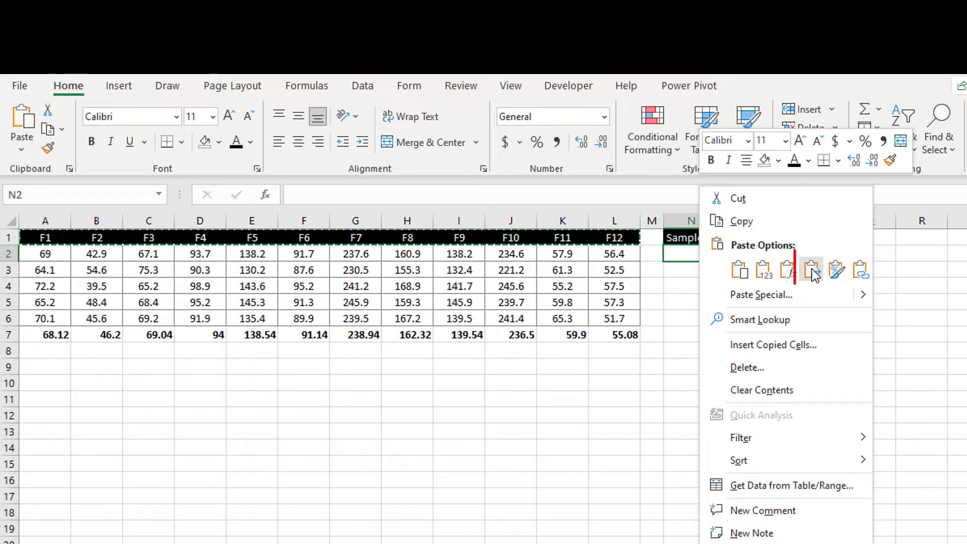
{"action": "left_click", "coordinate": [812, 272]}
Step: Paste the row 7 averages transposed into O2, then undo the broken paste
{"action": "left_click_drag", "start_coordinate": [46, 335], "coordinate": [625, 335]}
{"action": "key", "text": "ctrl+c"}
{"action": "left_click", "coordinate": [743, 254]}
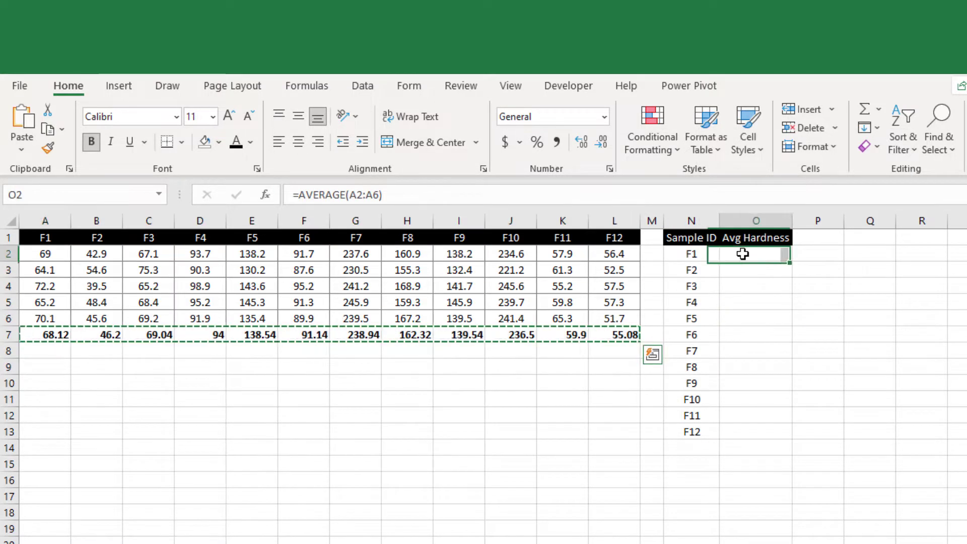
{"action": "right_click", "coordinate": [743, 254]}
{"action": "left_click", "coordinate": [861, 268]}
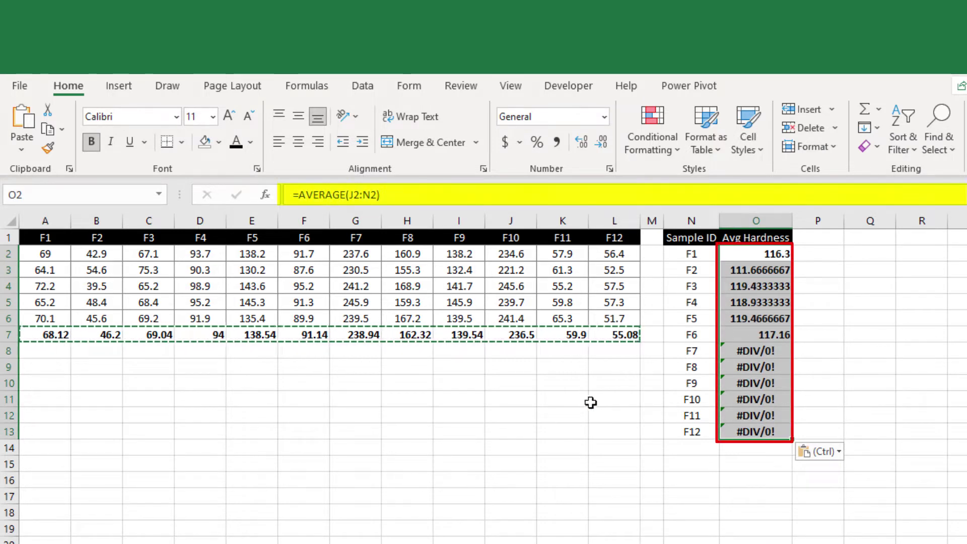
{"action": "key", "text": "ctrl+z"}
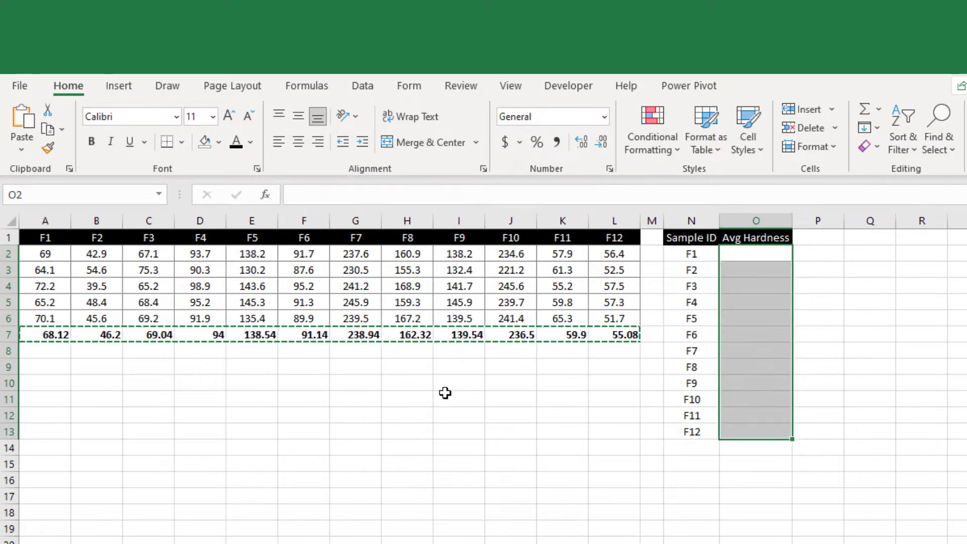
Step: Enter =HLOOKUP(N2,$A$1:$L$7,7,FALSE) in O2 and fill it down to O13
{"action": "key", "text": "Escape"}
{"action": "left_click", "coordinate": [753, 257]}
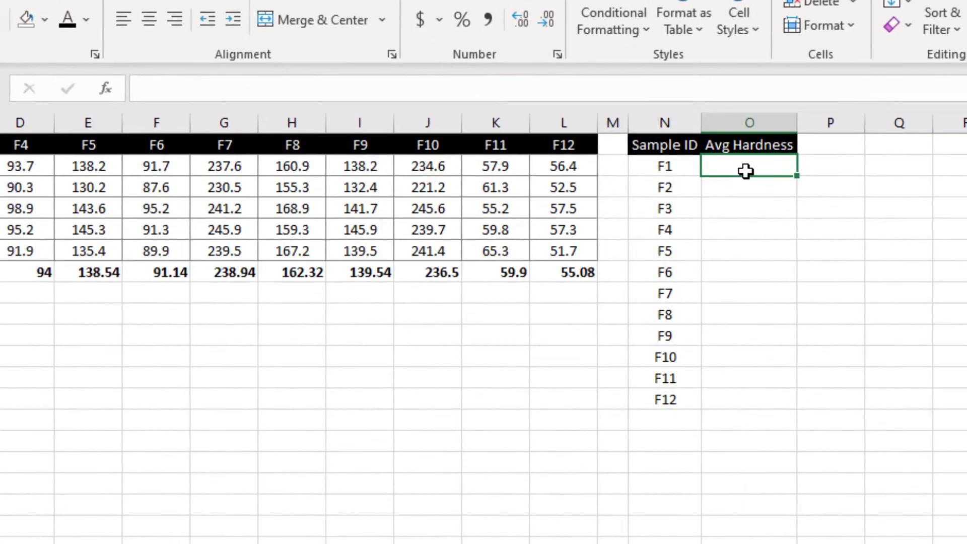
{"action": "type", "text": "=hloo"}
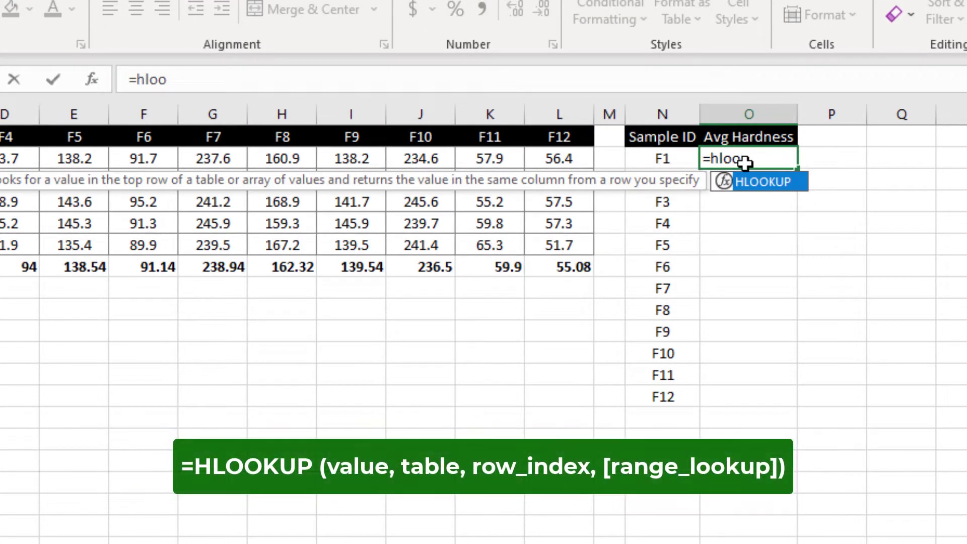
{"action": "key", "text": "Tab"}
{"action": "left_click", "coordinate": [683, 165]}
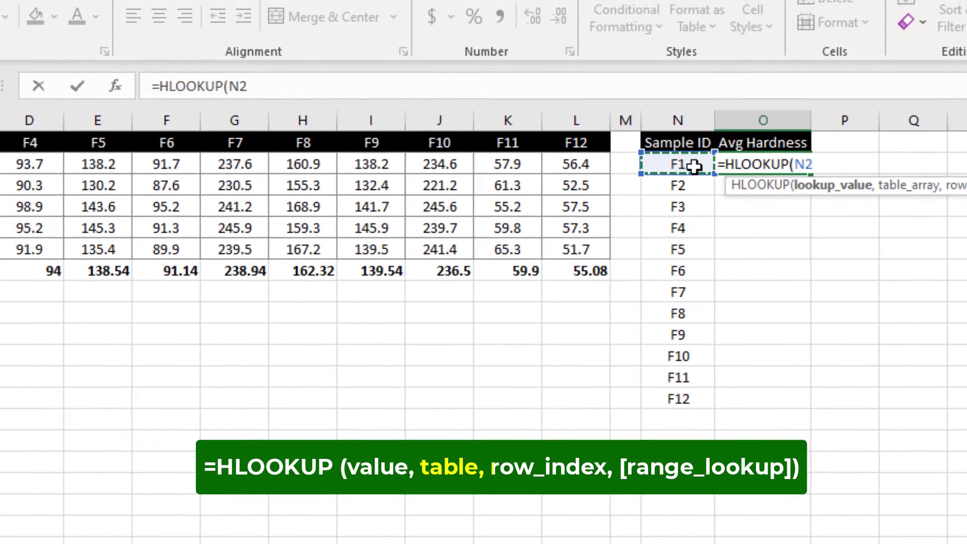
{"action": "type", "text": ","}
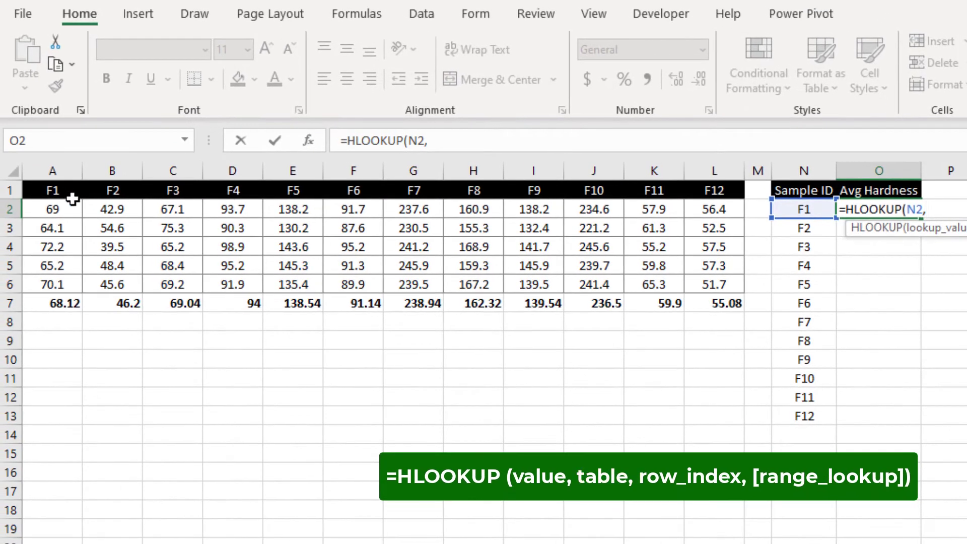
{"action": "left_click_drag", "start_coordinate": [38, 189], "coordinate": [729, 297]}
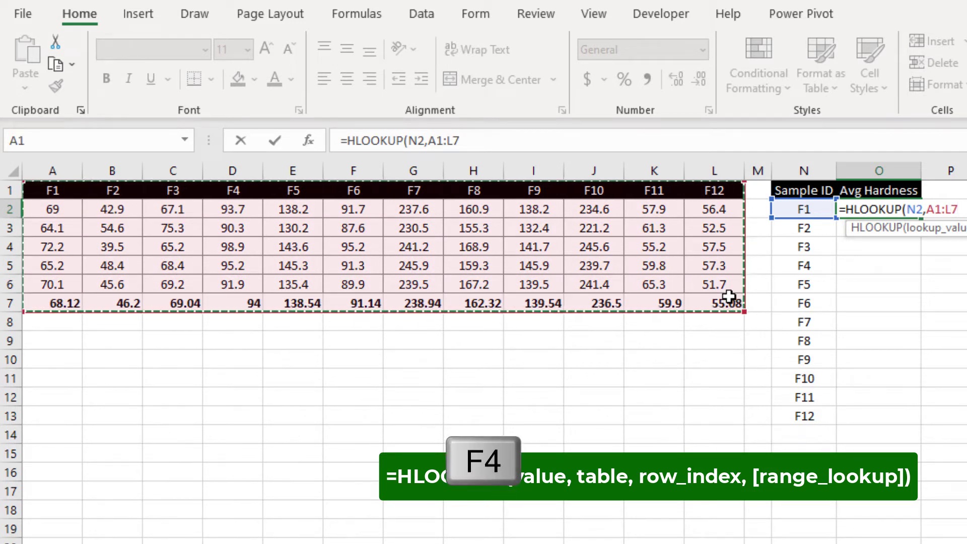
{"action": "key", "text": "F4"}
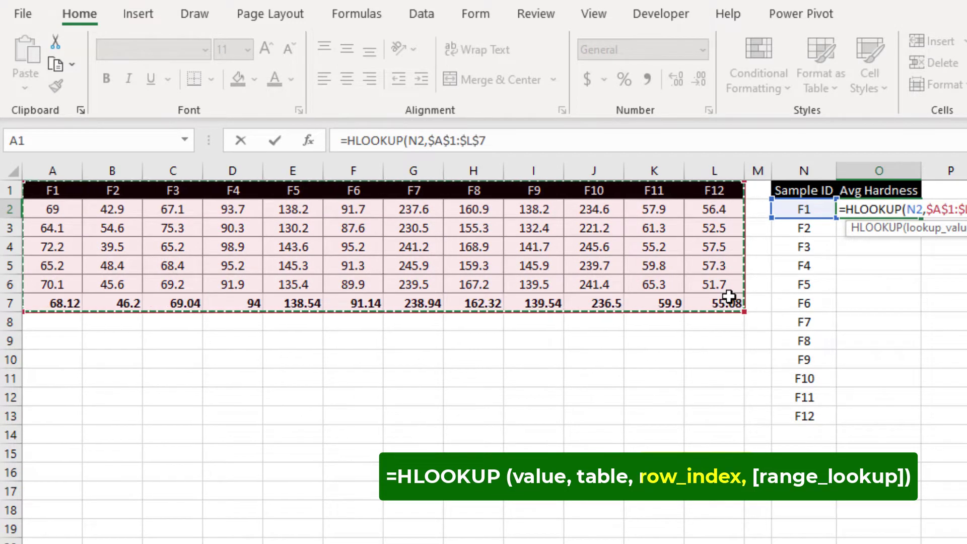
{"action": "type", "text": ","}
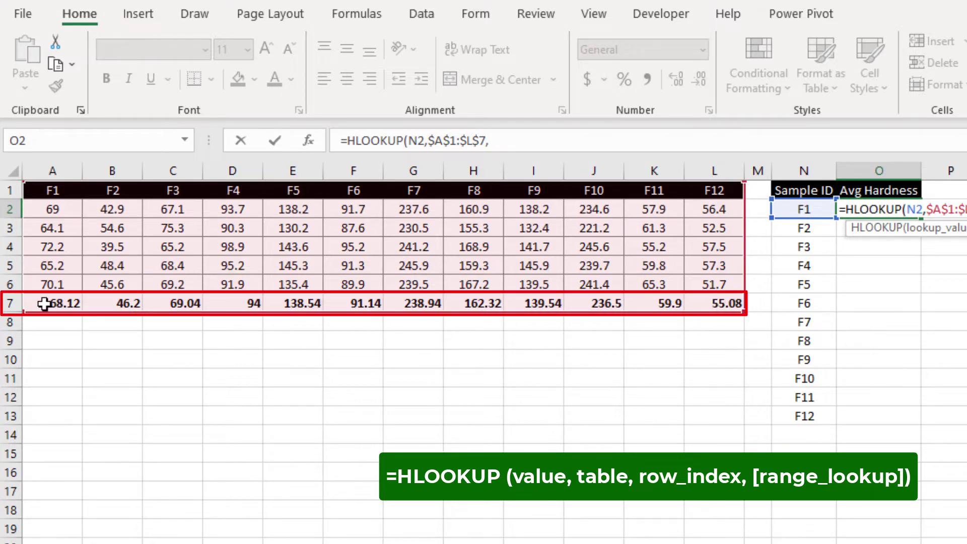
{"action": "type", "text": "7"}
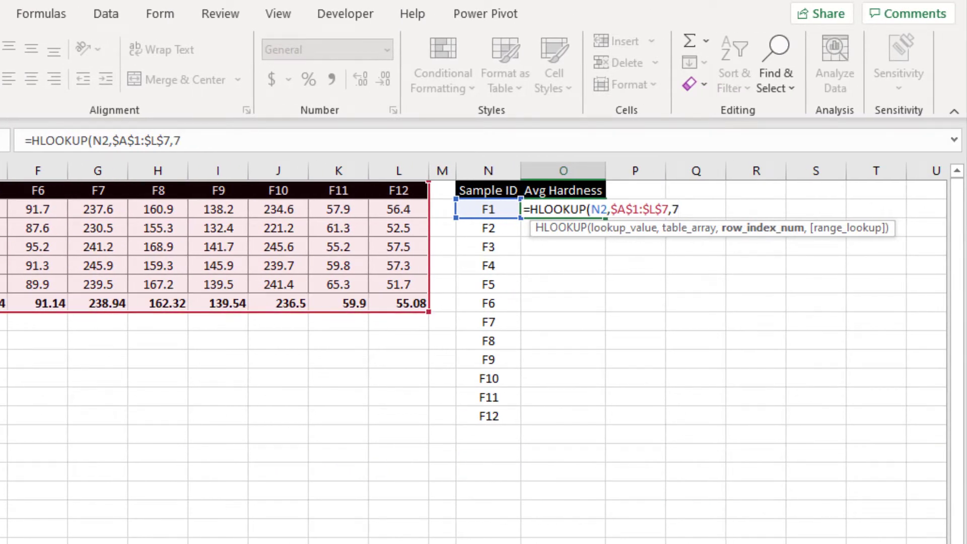
{"action": "type", "text": ",FALSE"}
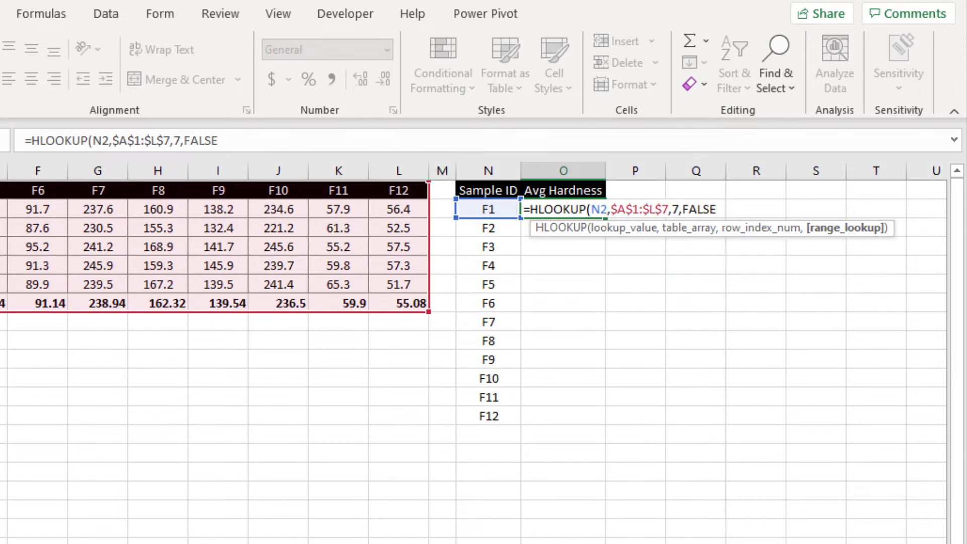
{"action": "key", "text": "Return"}
{"action": "left_click", "coordinate": [563, 209]}
{"action": "double_click", "coordinate": [607, 218]}
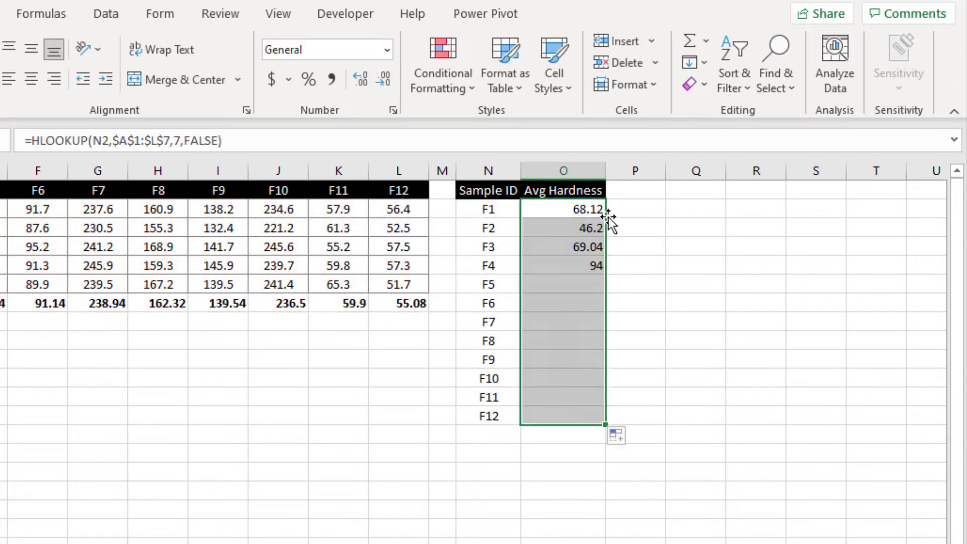
Step: Add Left and Right headers in R1 and S1
{"action": "left_click", "coordinate": [560, 414]}
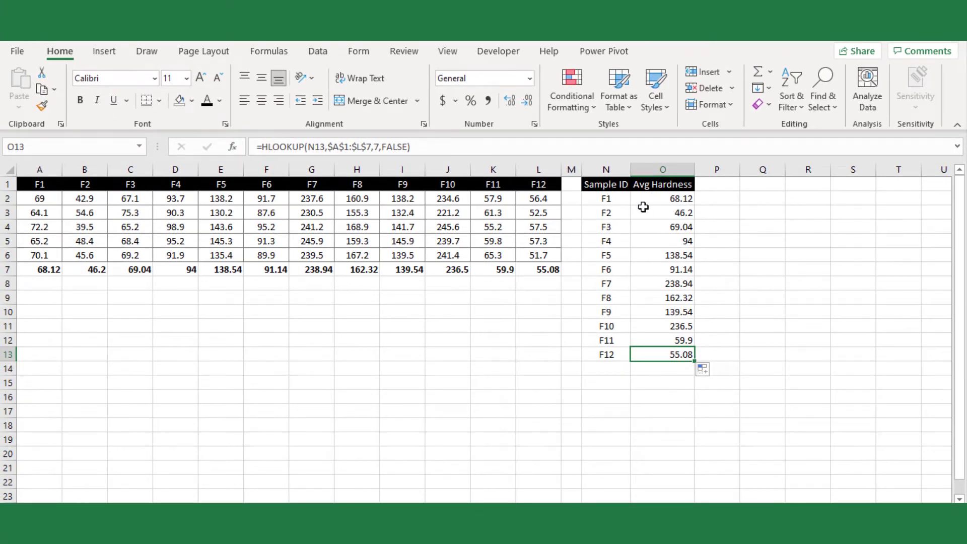
{"action": "type", "text": "Left"}
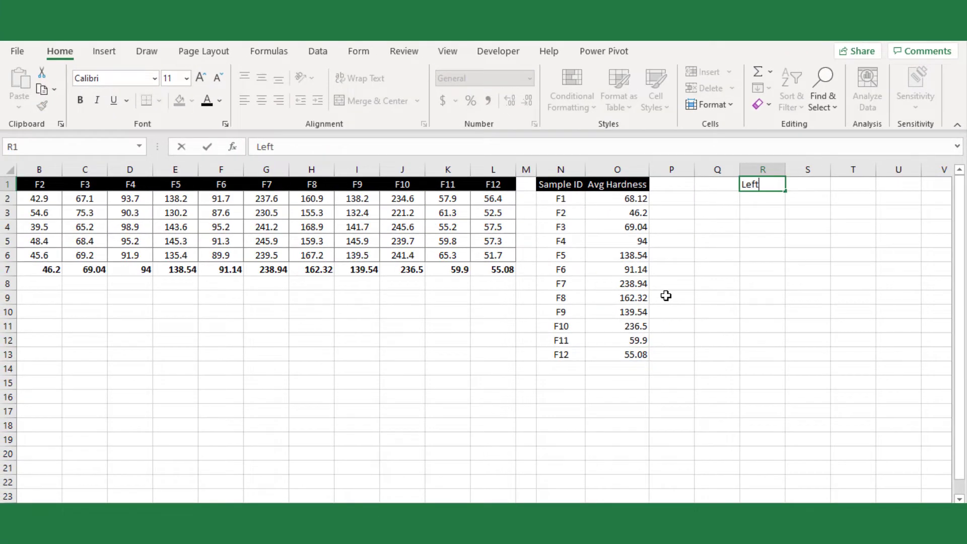
{"action": "key", "text": "Tab"}
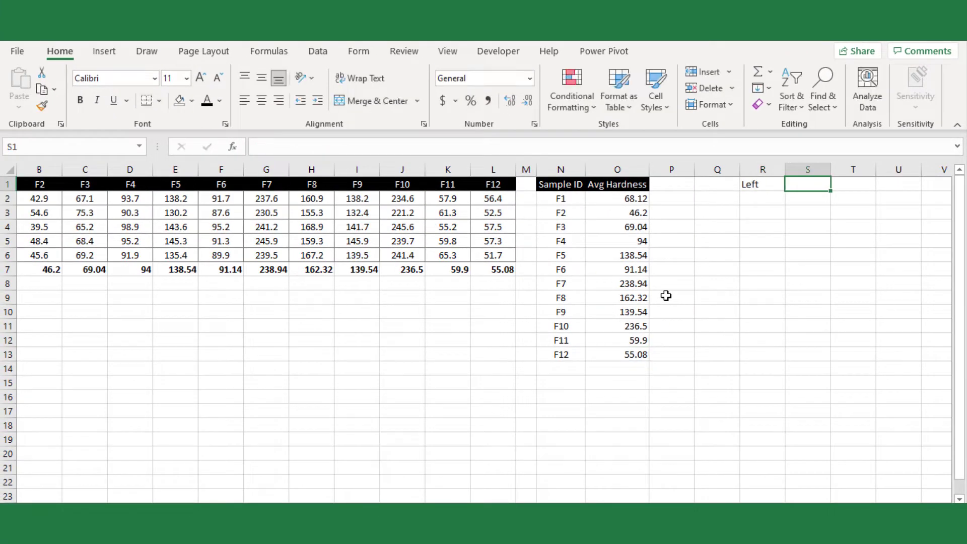
{"action": "type", "text": "Right"}
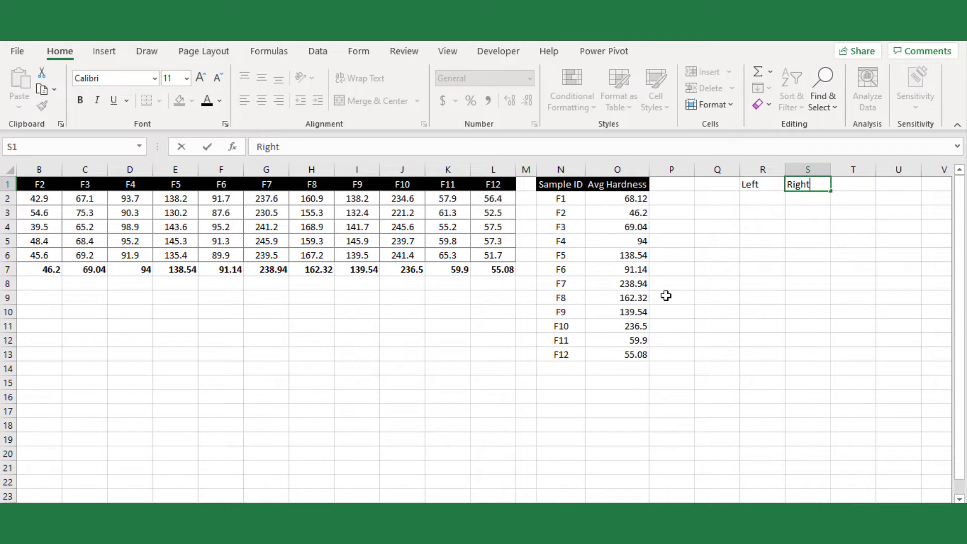
{"action": "left_click", "coordinate": [740, 240]}
Step: Number column Q 1–12 and centre the Left and Right values of 10
{"action": "left_click", "coordinate": [721, 202]}
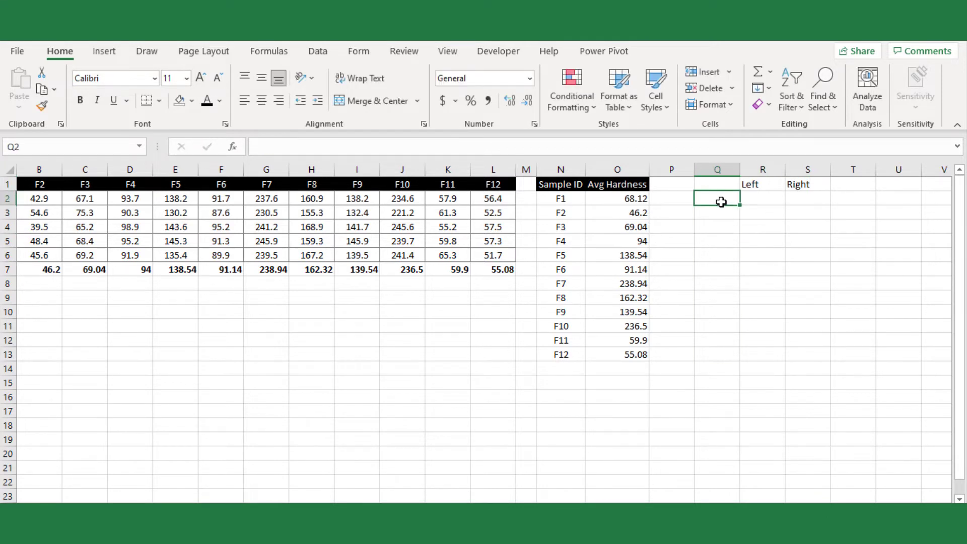
{"action": "type", "text": "1"}
{"action": "key", "text": "ctrl+Return"}
{"action": "left_click_drag", "start_coordinate": [740, 205], "coordinate": [768, 350]}
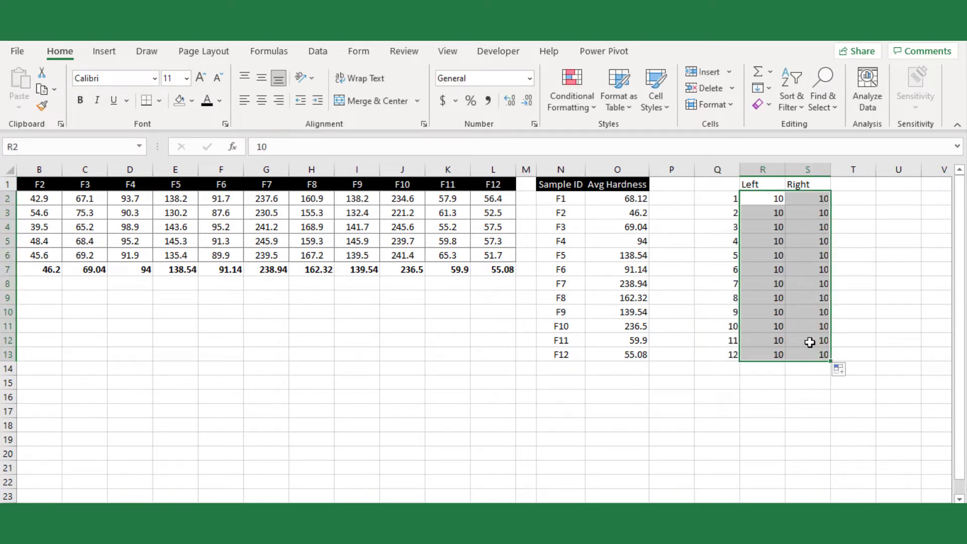
{"action": "left_click", "coordinate": [809, 340]}
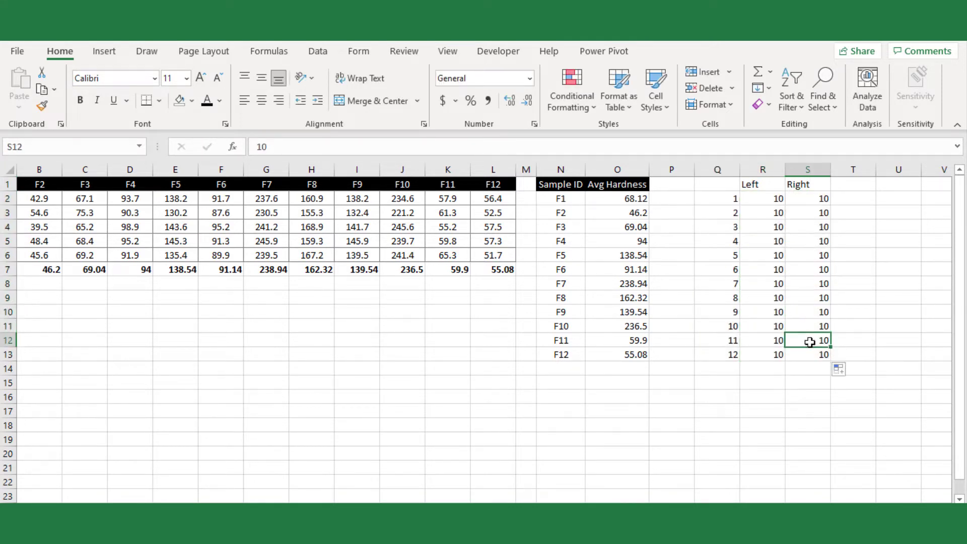
{"action": "left_click_drag", "start_coordinate": [761, 200], "coordinate": [816, 356]}
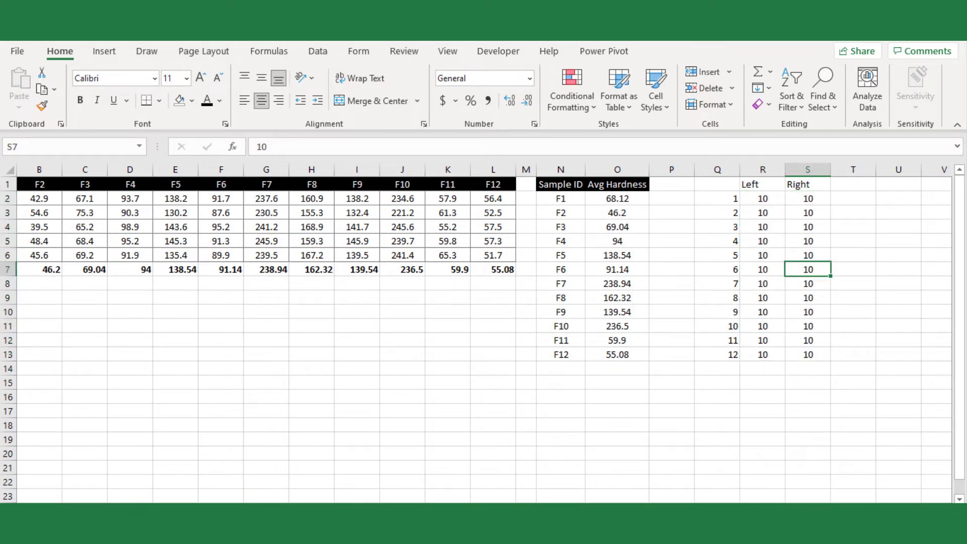
{"action": "scroll", "coordinate": [672, 264], "scroll_direction": "right", "scroll_amount": 4}
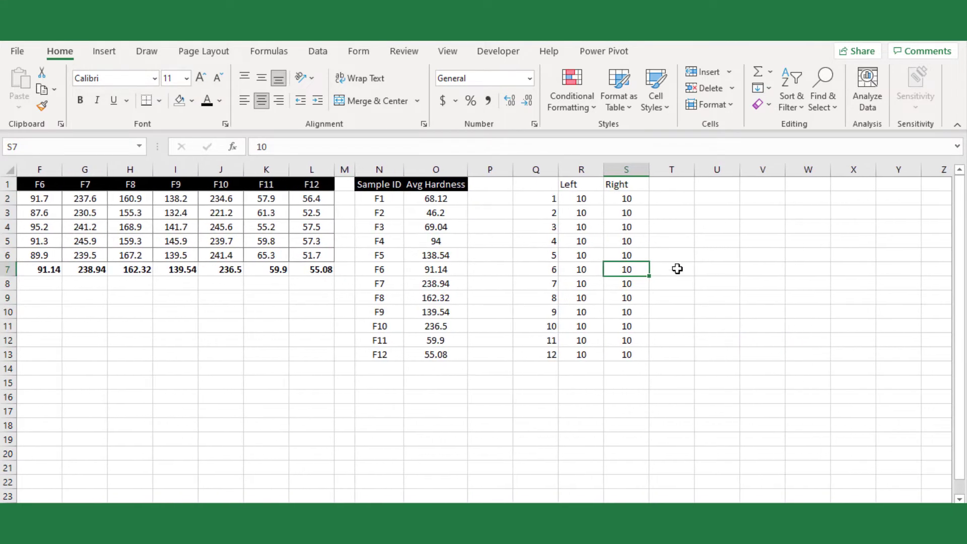
Step: Insert a Stacked Area chart from Q1:S13 and switch its rows and columns
{"action": "left_click_drag", "start_coordinate": [536, 185], "coordinate": [624, 354]}
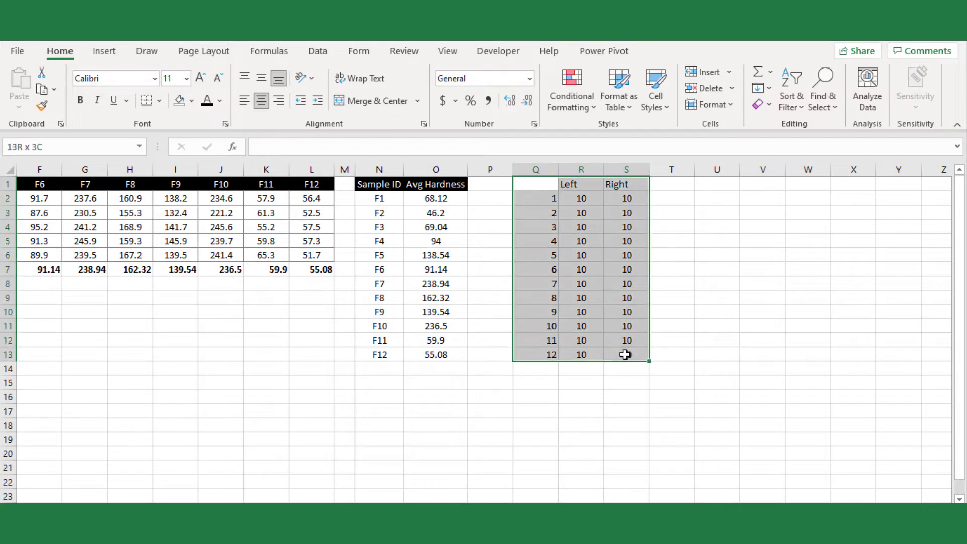
{"action": "left_click", "coordinate": [107, 50]}
{"action": "left_click", "coordinate": [386, 88]}
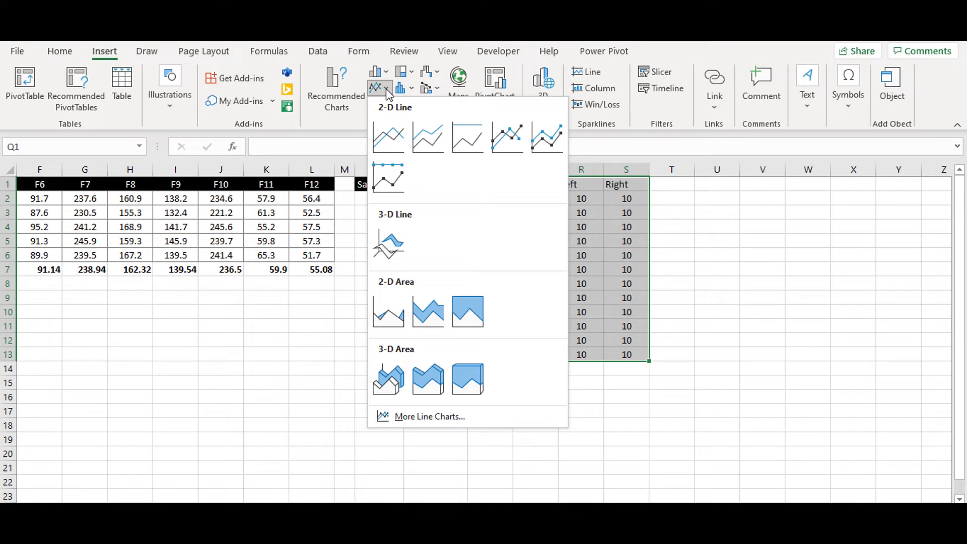
{"action": "left_click", "coordinate": [436, 315]}
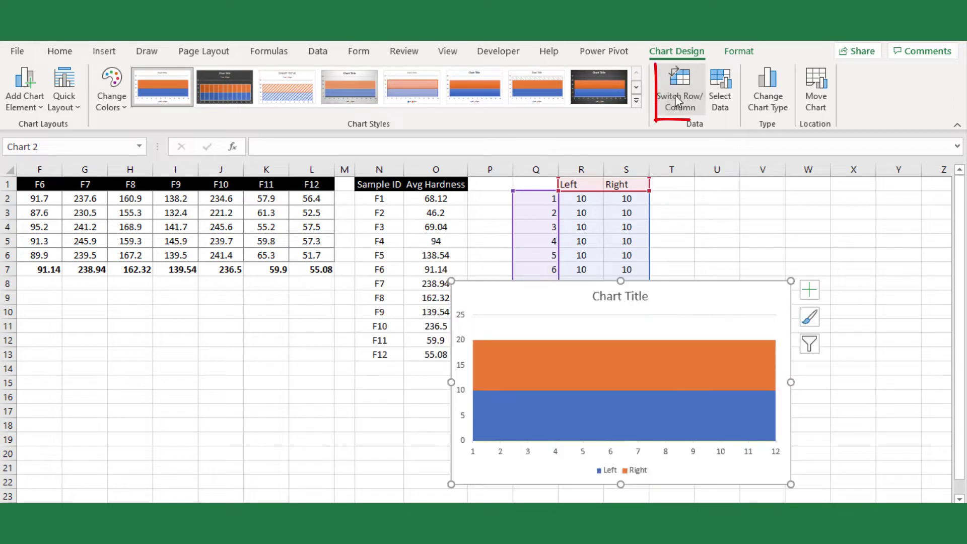
{"action": "left_click", "coordinate": [677, 99]}
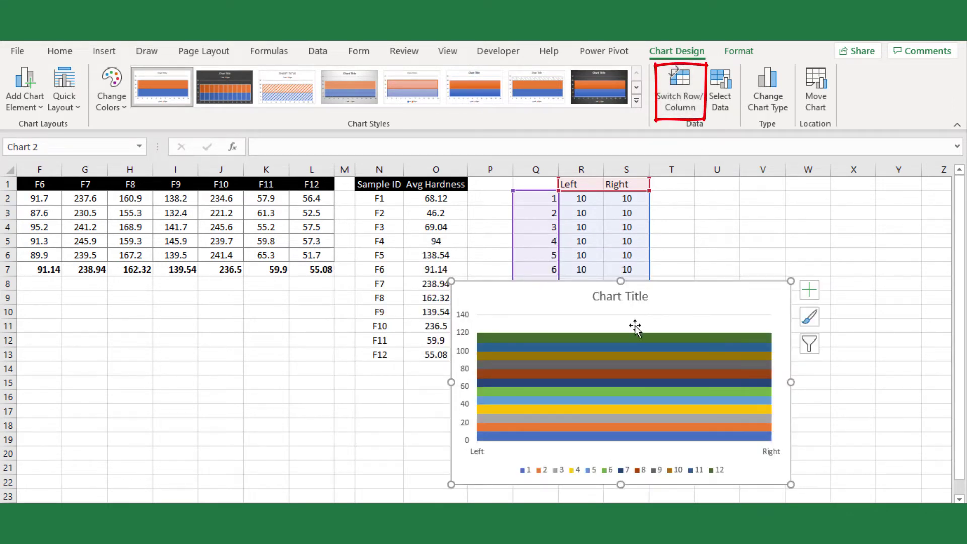
Step: Paste Special N1:O13 into the chart as a new series with values in columns
{"action": "mouse_move", "coordinate": [380, 184]}
{"action": "left_mouse_down"}
{"action": "mouse_move", "coordinate": [436, 300]}
{"action": "mouse_move", "coordinate": [444, 359]}
{"action": "left_mouse_up"}
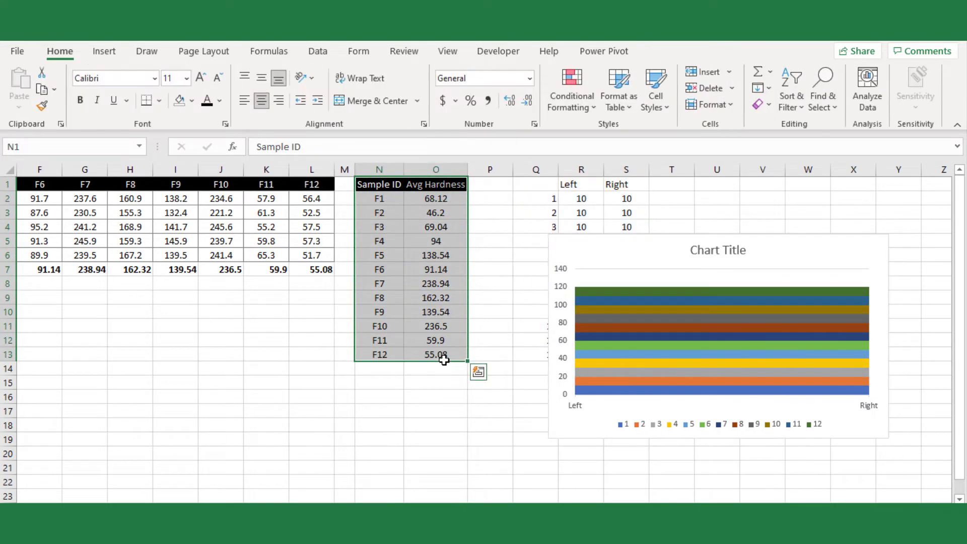
{"action": "key", "text": "ctrl+c"}
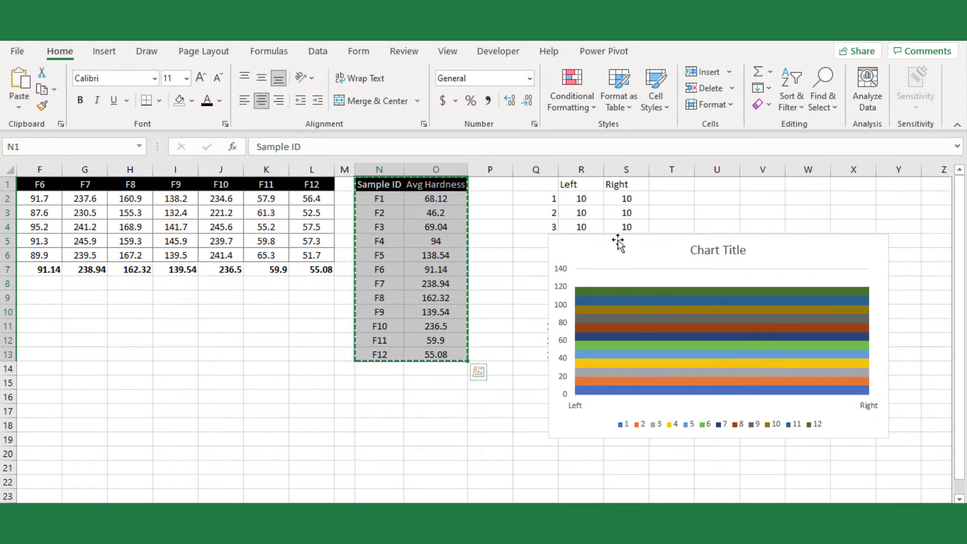
{"action": "left_click", "coordinate": [619, 239]}
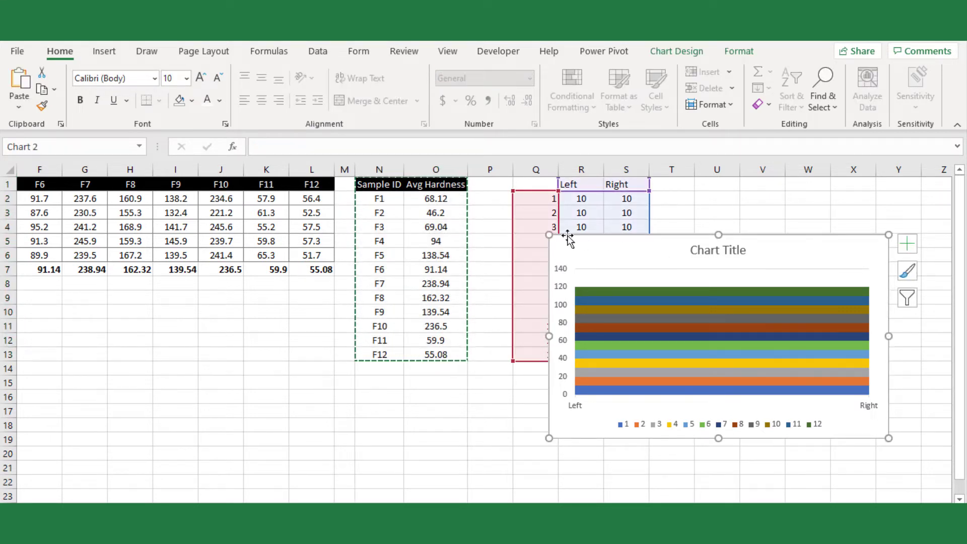
{"action": "left_click", "coordinate": [18, 107]}
{"action": "left_click", "coordinate": [59, 168]}
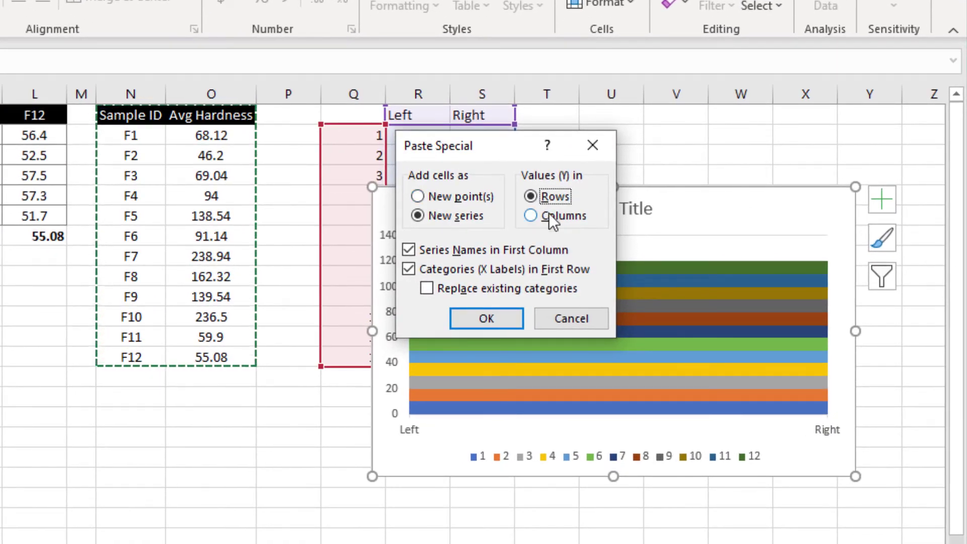
{"action": "left_click", "coordinate": [549, 214]}
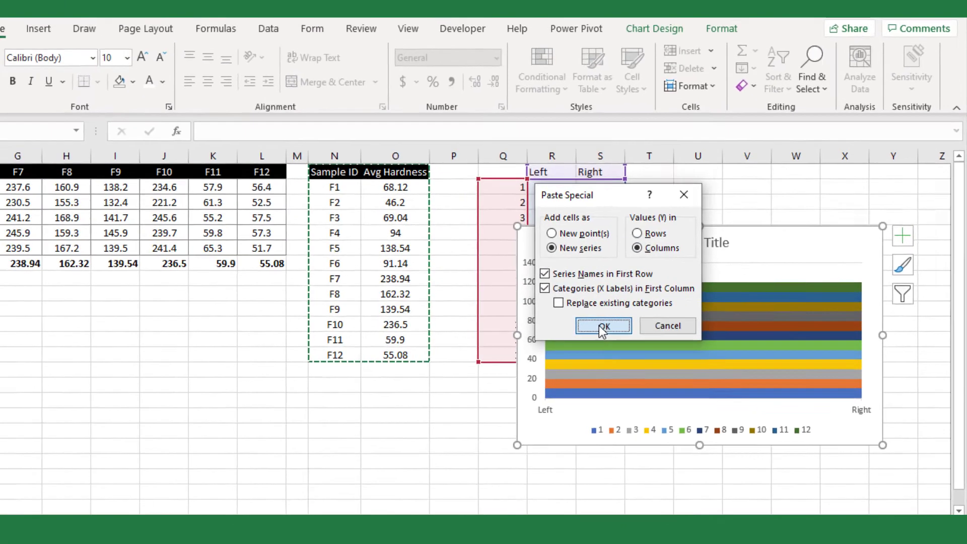
{"action": "left_click", "coordinate": [486, 318]}
Step: Change the Avg Hardness series to Clustered Column on the secondary axis
{"action": "left_click_drag", "start_coordinate": [673, 235], "coordinate": [450, 188]}
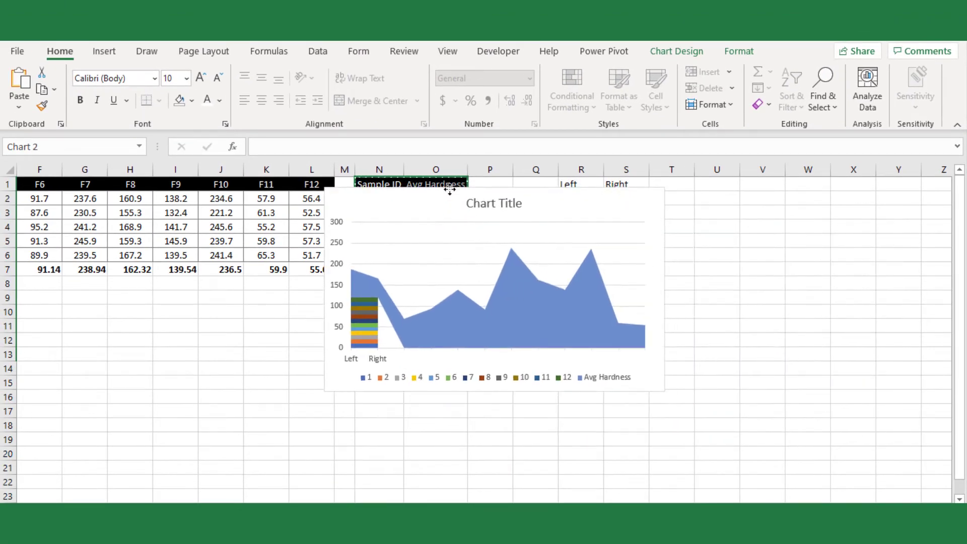
{"action": "left_click", "coordinate": [460, 331]}
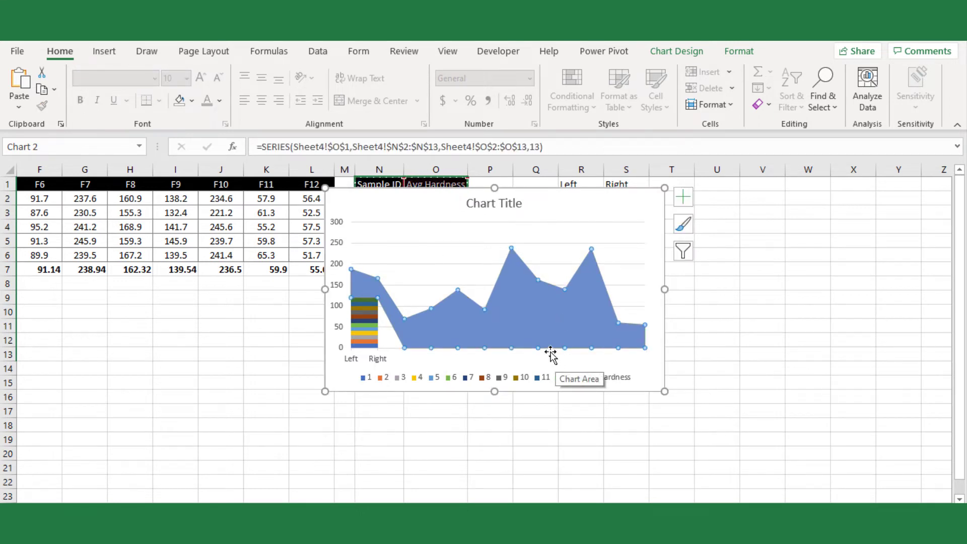
{"action": "right_click", "coordinate": [530, 316]}
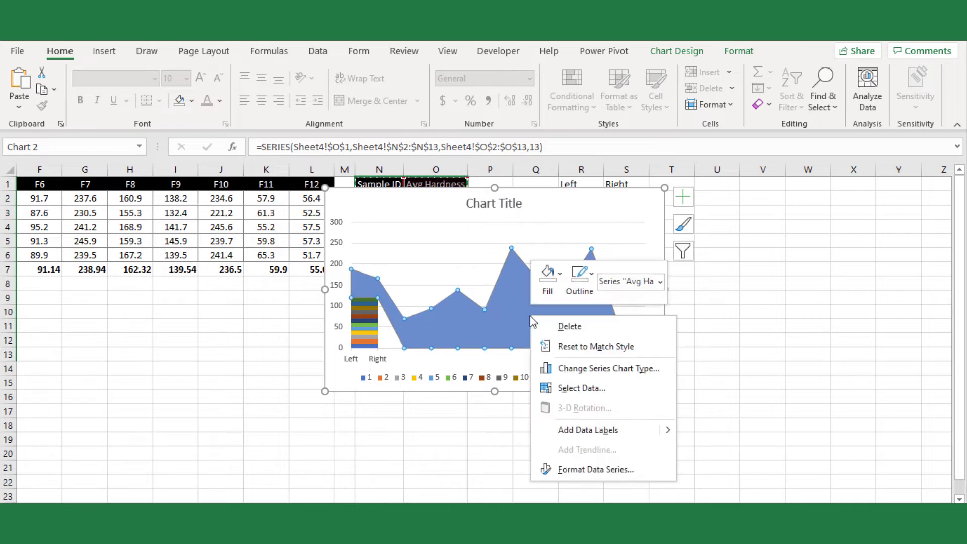
{"action": "left_click", "coordinate": [581, 368]}
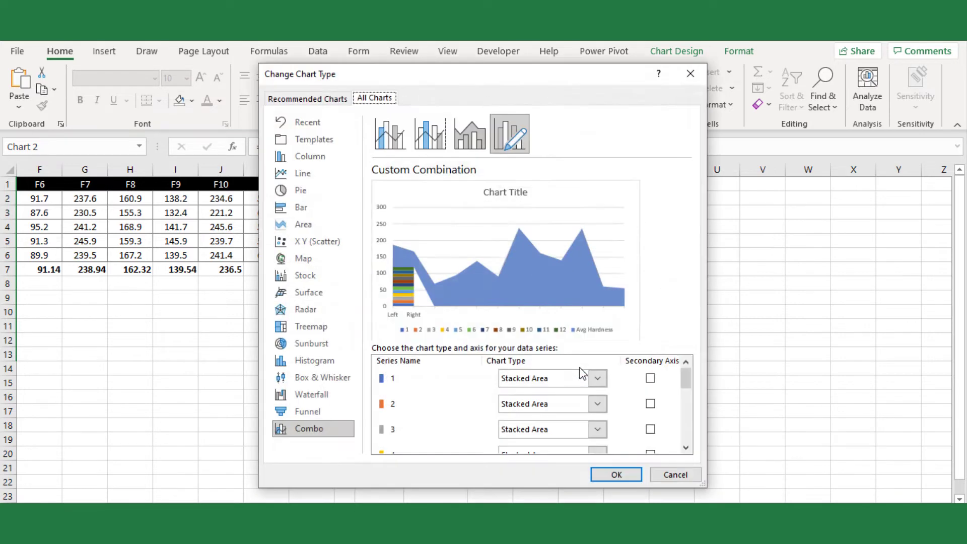
{"action": "scroll", "coordinate": [618, 401], "scroll_direction": "down", "scroll_amount": 3}
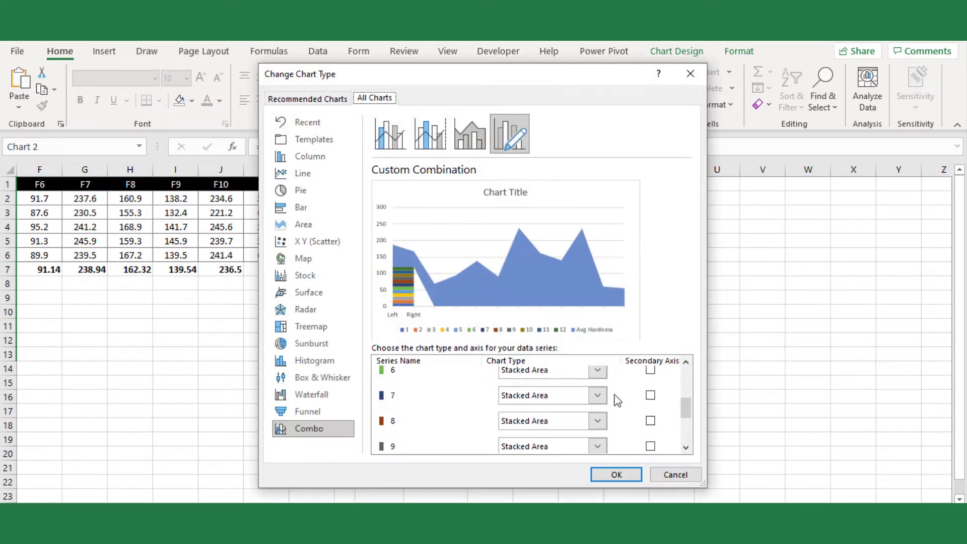
{"action": "scroll", "coordinate": [617, 401], "scroll_direction": "down", "scroll_amount": 3}
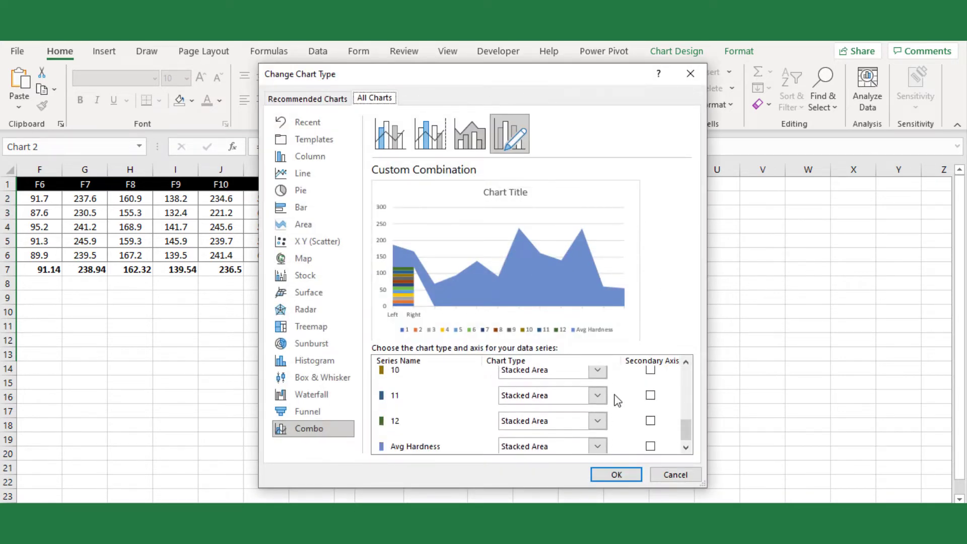
{"action": "left_click", "coordinate": [578, 445]}
{"action": "left_click", "coordinate": [528, 170]}
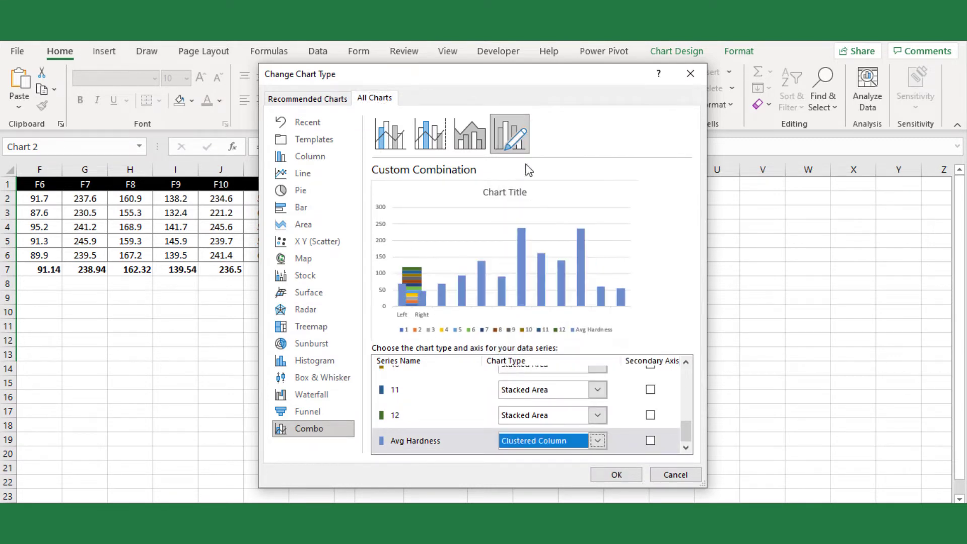
{"action": "left_click", "coordinate": [652, 442]}
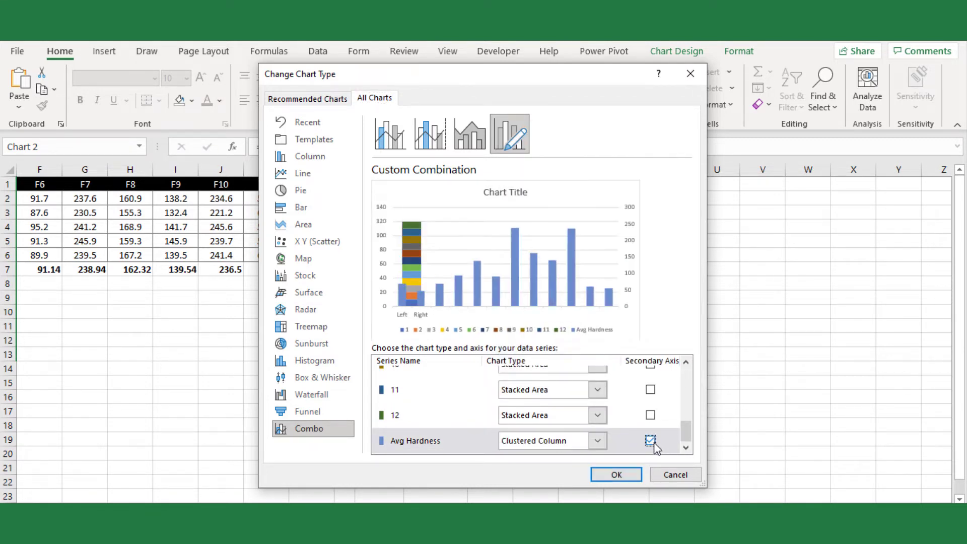
{"action": "left_click", "coordinate": [617, 475]}
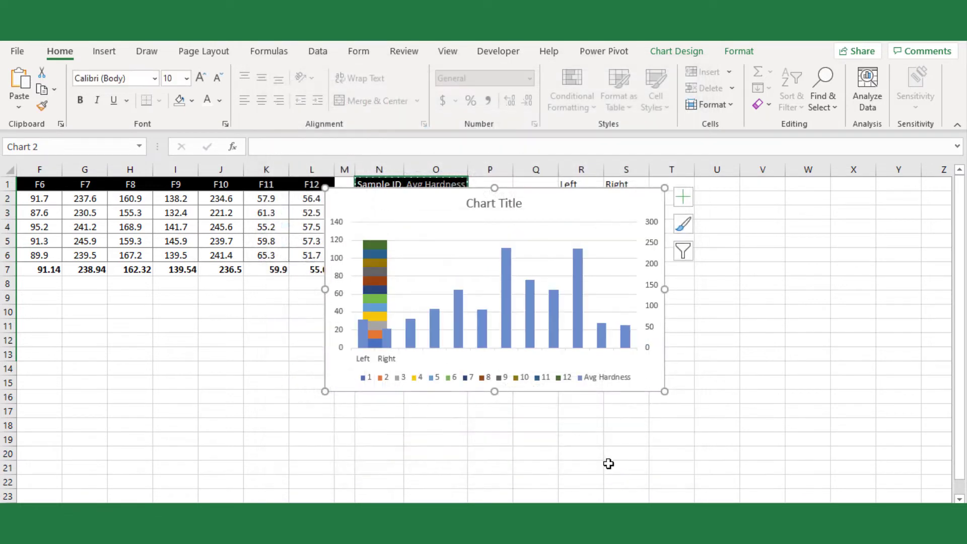
Step: Tick Secondary Horizontal under the chart's Axes elements
{"action": "left_click", "coordinate": [579, 342]}
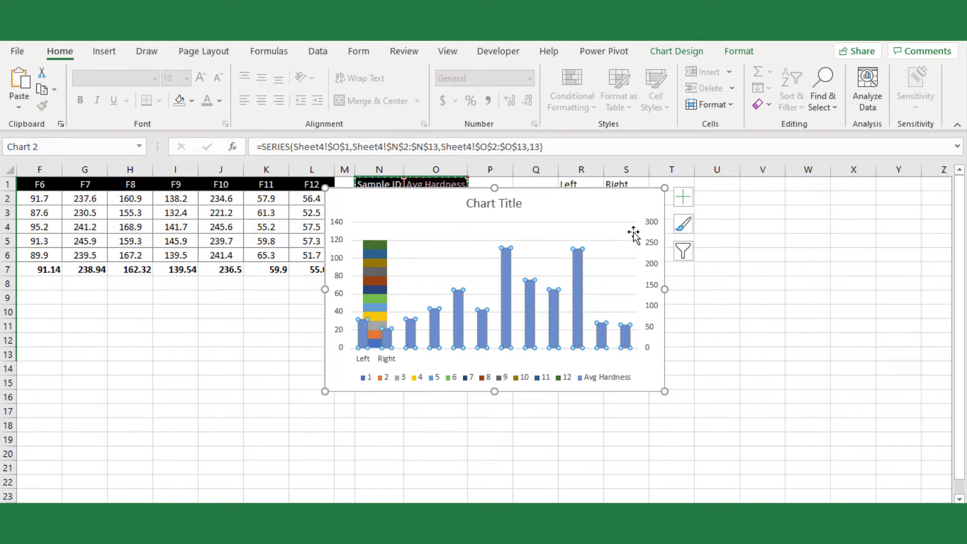
{"action": "left_click", "coordinate": [683, 197]}
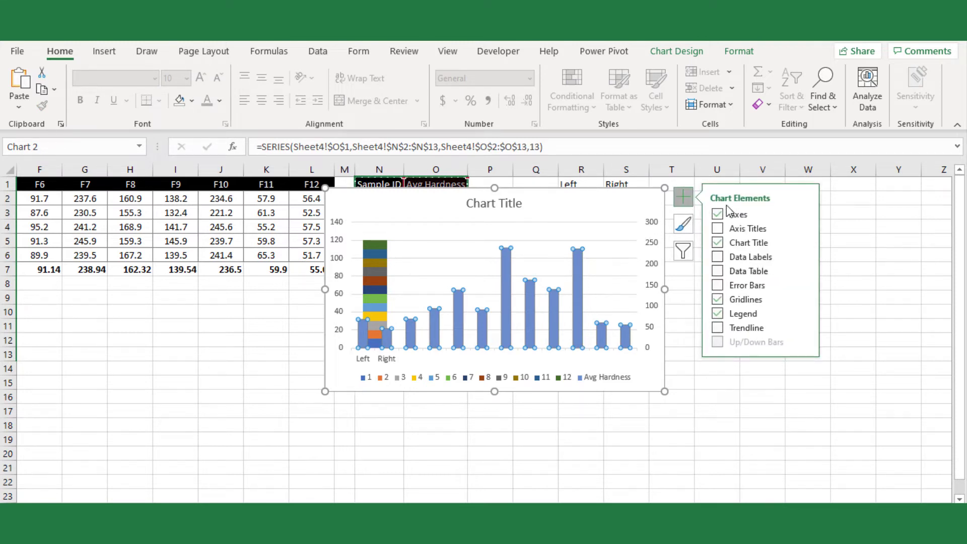
{"action": "left_click", "coordinate": [805, 215]}
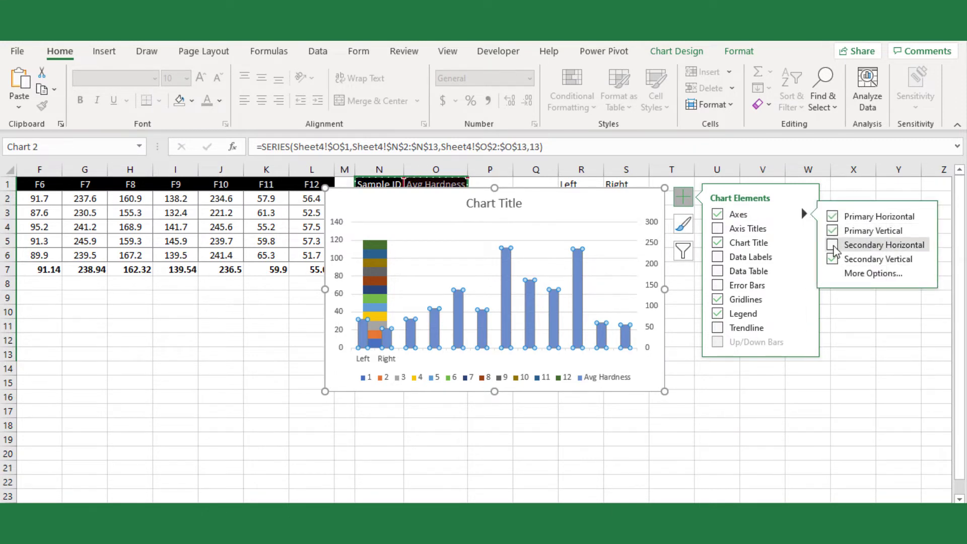
{"action": "left_click", "coordinate": [833, 246]}
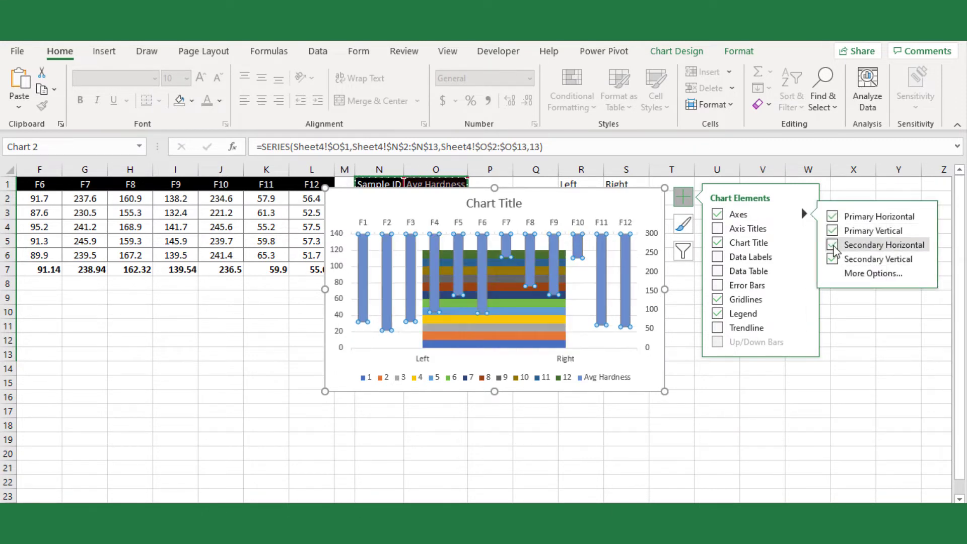
Step: Open Format Axis for the Left/Right category axis
{"action": "left_click", "coordinate": [672, 406]}
{"action": "right_click", "coordinate": [423, 362]}
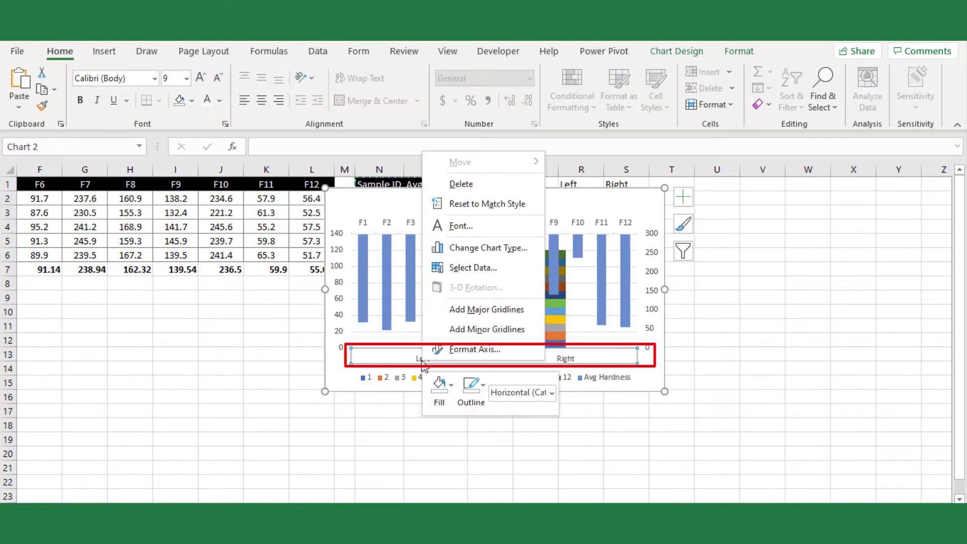
{"action": "left_click", "coordinate": [458, 351]}
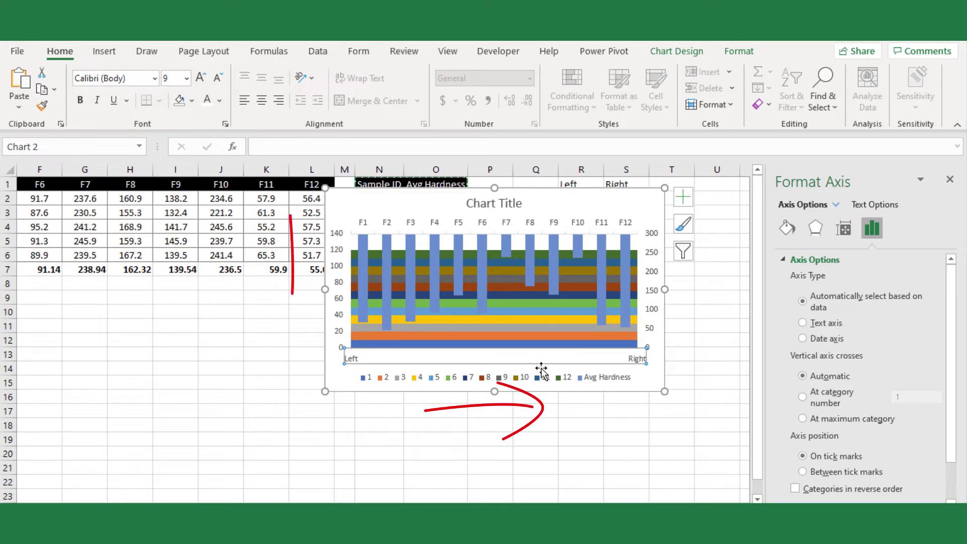
Step: Delete the chart legend
{"action": "left_click", "coordinate": [484, 387]}
{"action": "key", "text": "Delete"}
{"action": "left_click", "coordinate": [341, 336]}
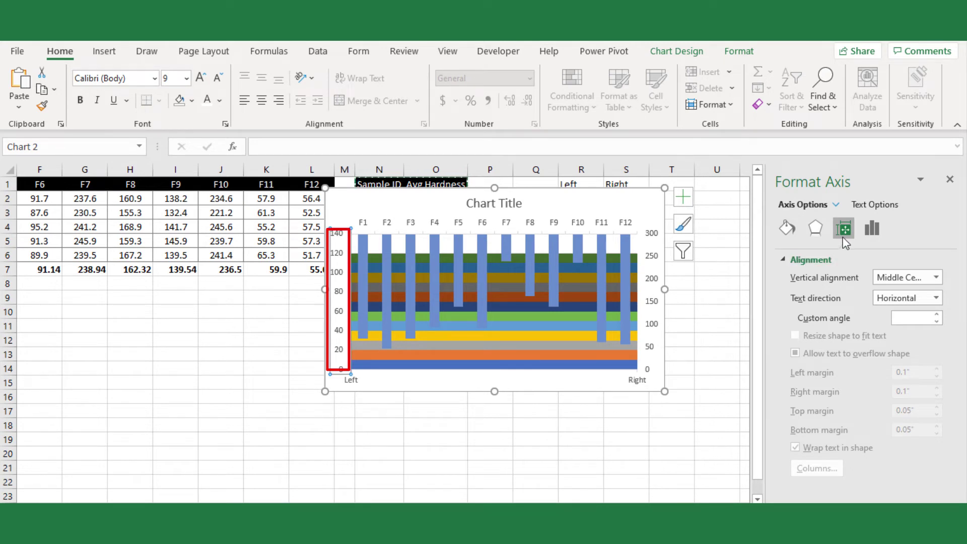
Step: Set the left value axis crossing to Maximum axis value and the right axis crossing to Automatic
{"action": "left_click", "coordinate": [871, 229]}
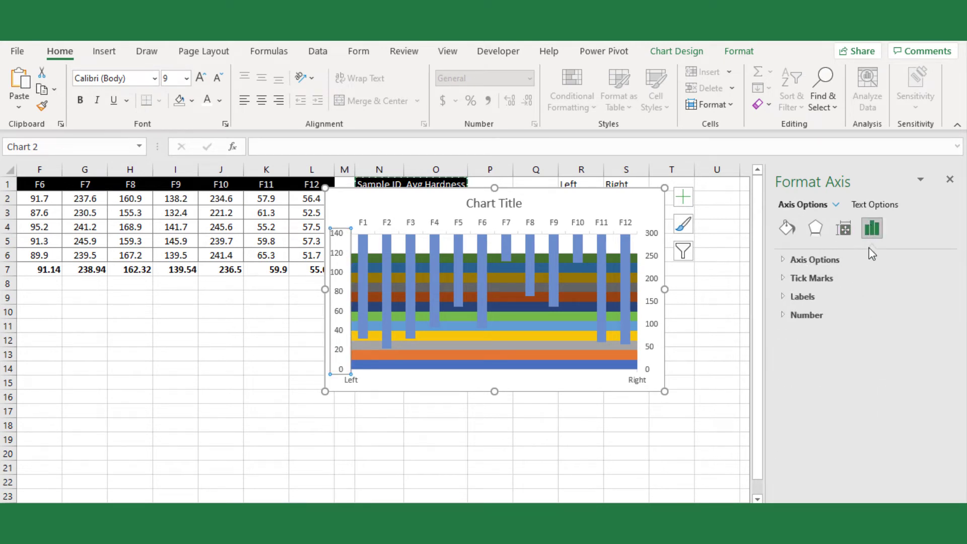
{"action": "left_click", "coordinate": [783, 261]}
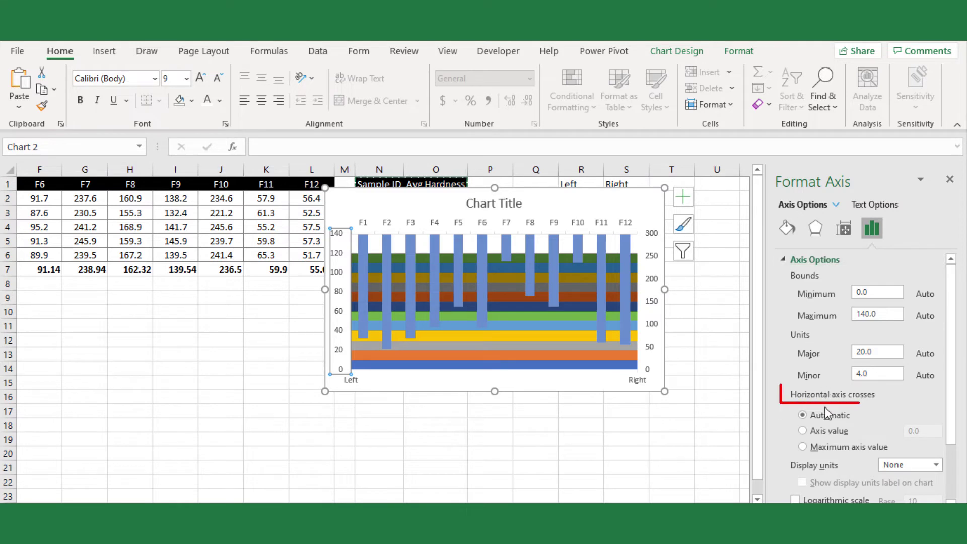
{"action": "left_click", "coordinate": [803, 447]}
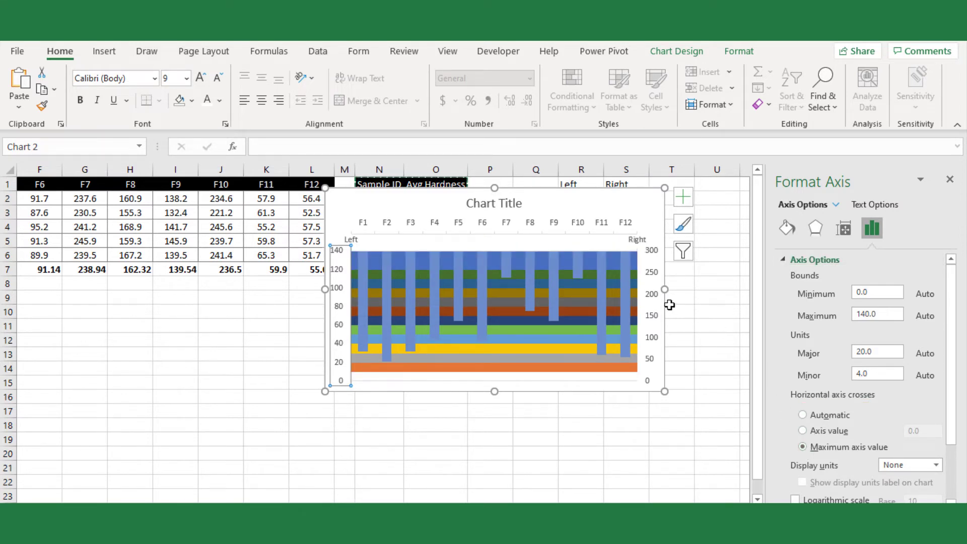
{"action": "left_click", "coordinate": [653, 312]}
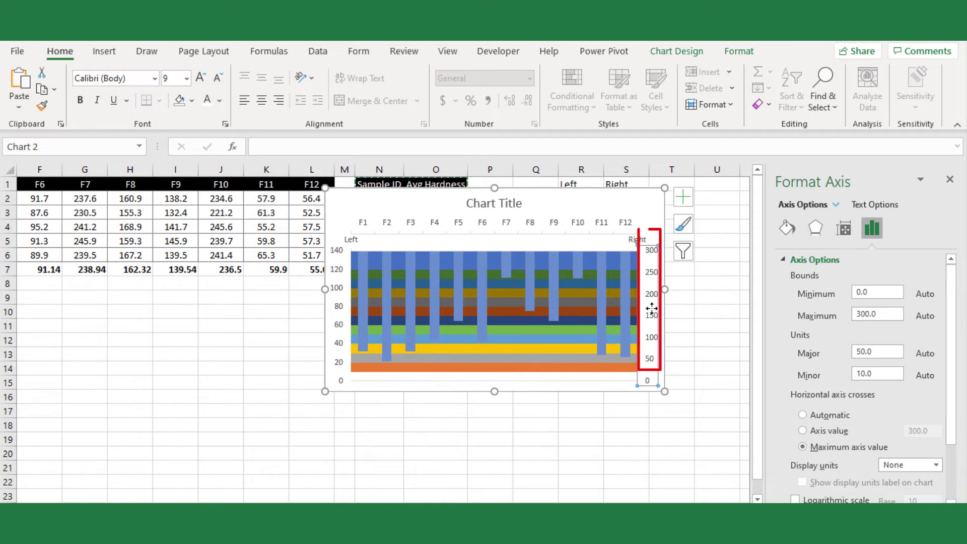
{"action": "left_click", "coordinate": [803, 415]}
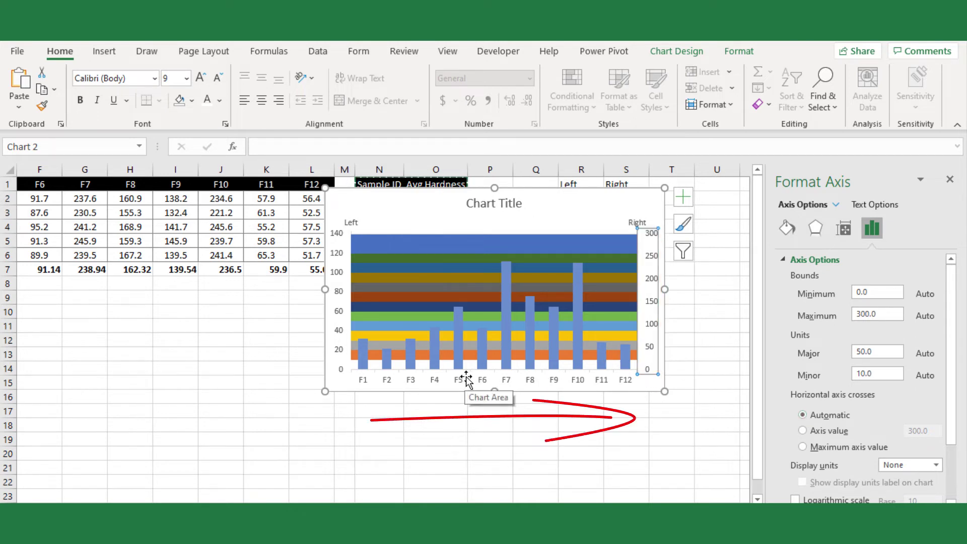
Step: Toggle Vertical axis crosses on both horizontal axes so 0–300 is left and 0–140 is right
{"action": "left_click", "coordinate": [464, 225]}
{"action": "left_click", "coordinate": [352, 223]}
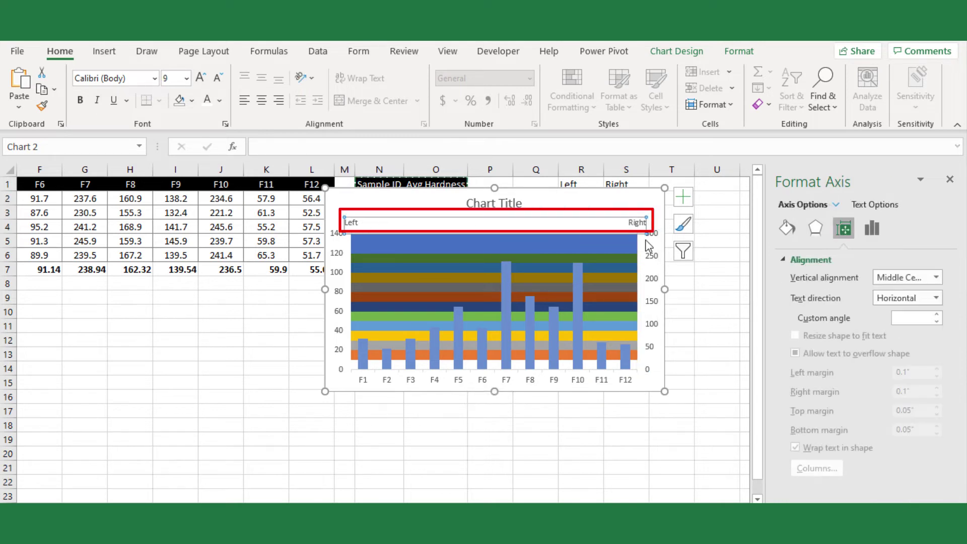
{"action": "left_click", "coordinate": [872, 228]}
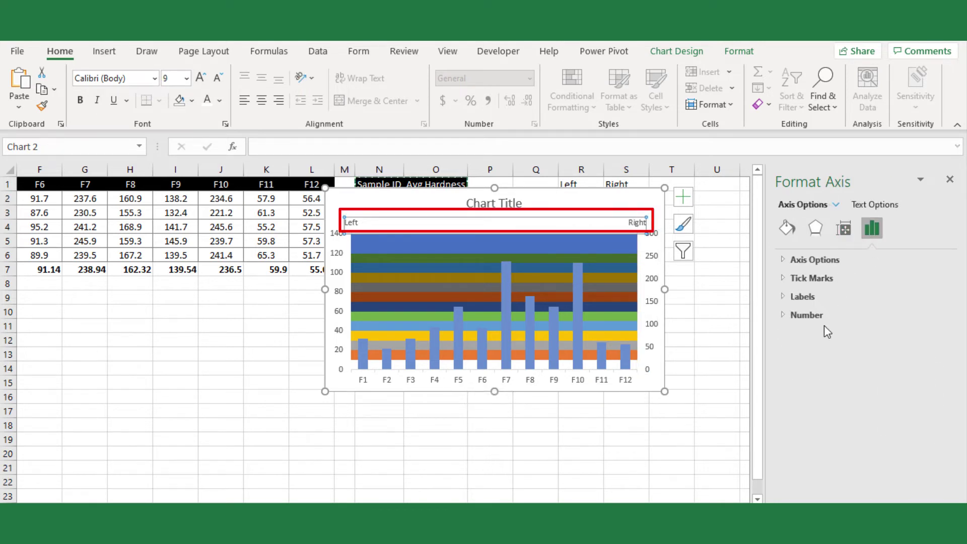
{"action": "left_click", "coordinate": [784, 259]}
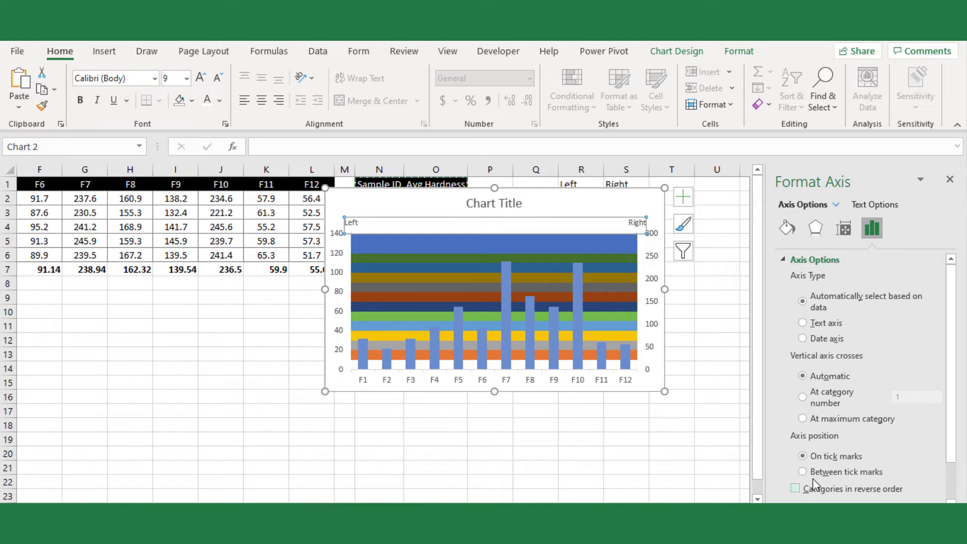
{"action": "left_click", "coordinate": [803, 419]}
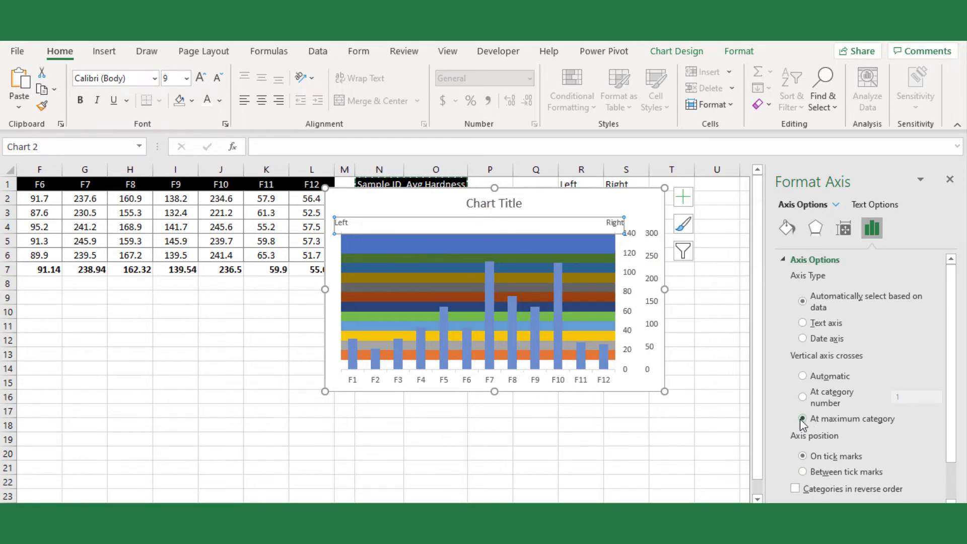
{"action": "left_click", "coordinate": [606, 383]}
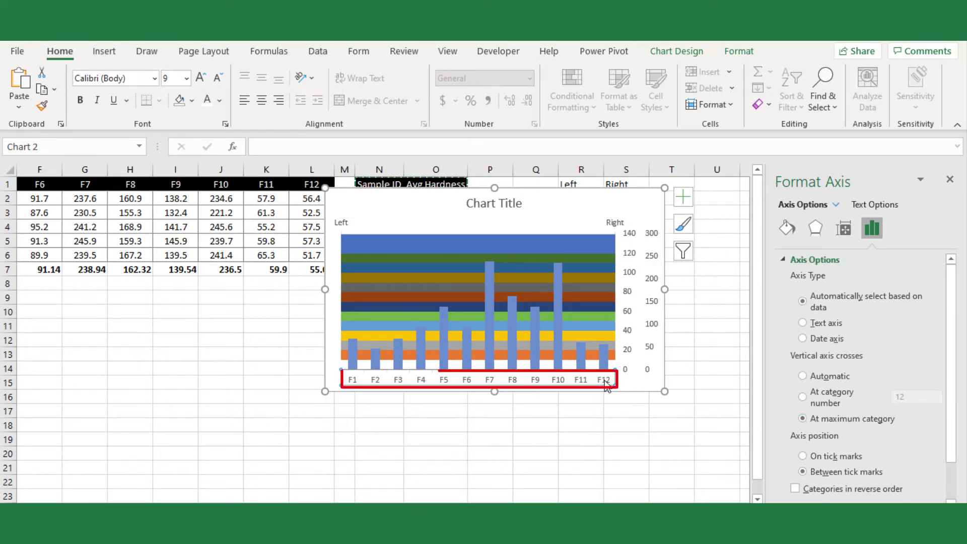
{"action": "left_click", "coordinate": [803, 376]}
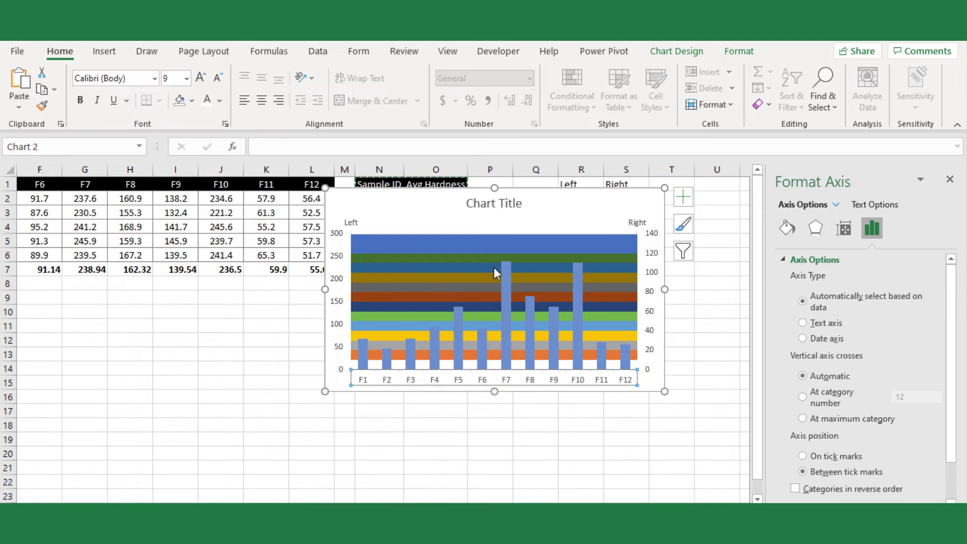
Step: Move the chart down-left and make the top Left/Right axis labels white so they disappear
{"action": "left_click_drag", "start_coordinate": [469, 191], "coordinate": [320, 244]}
{"action": "left_click", "coordinate": [202, 282]}
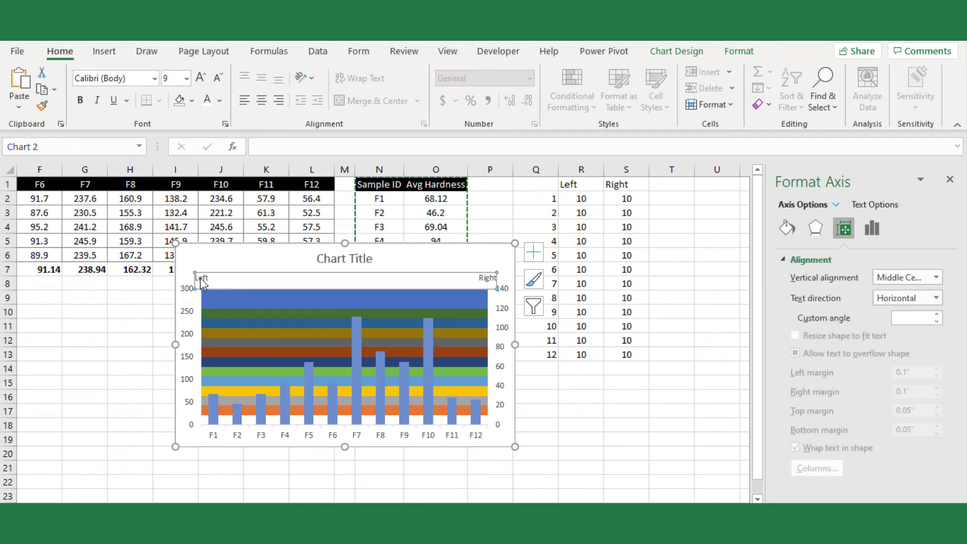
{"action": "left_click", "coordinate": [207, 100]}
Step: Delete the right-hand 0–140 axis, enlarge the chart, and select the row 7 band series
{"action": "left_click", "coordinate": [499, 412]}
{"action": "key", "text": "Delete"}
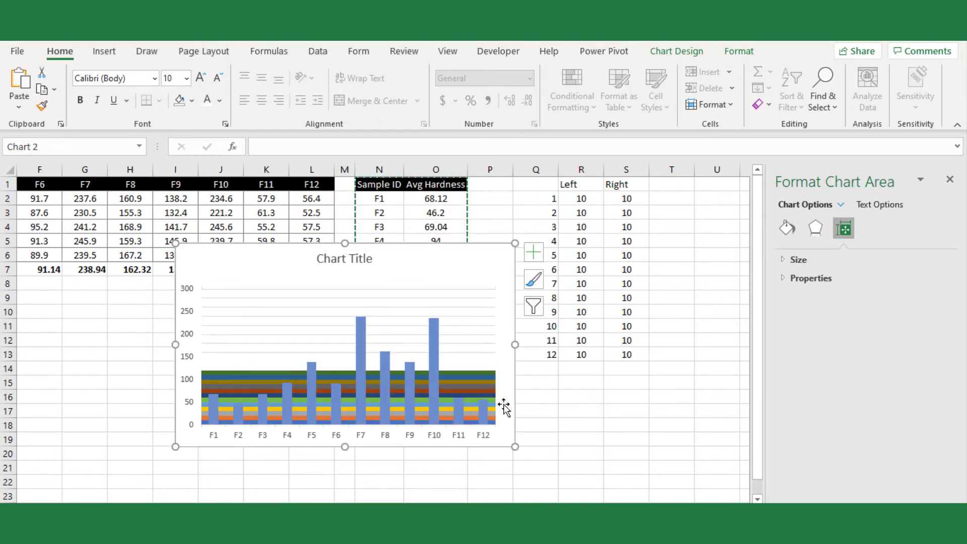
{"action": "left_click_drag", "start_coordinate": [344, 244], "coordinate": [308, 202]}
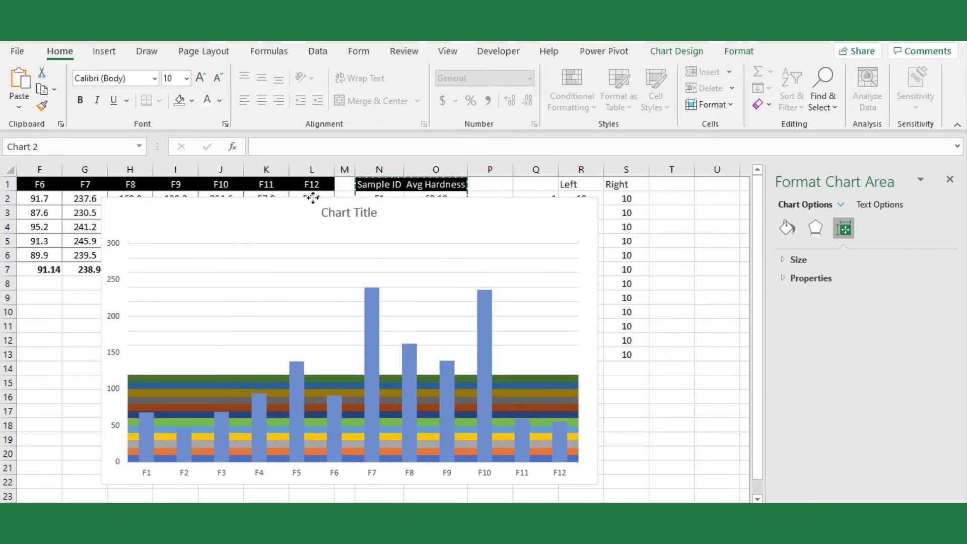
{"action": "left_click", "coordinate": [203, 453]}
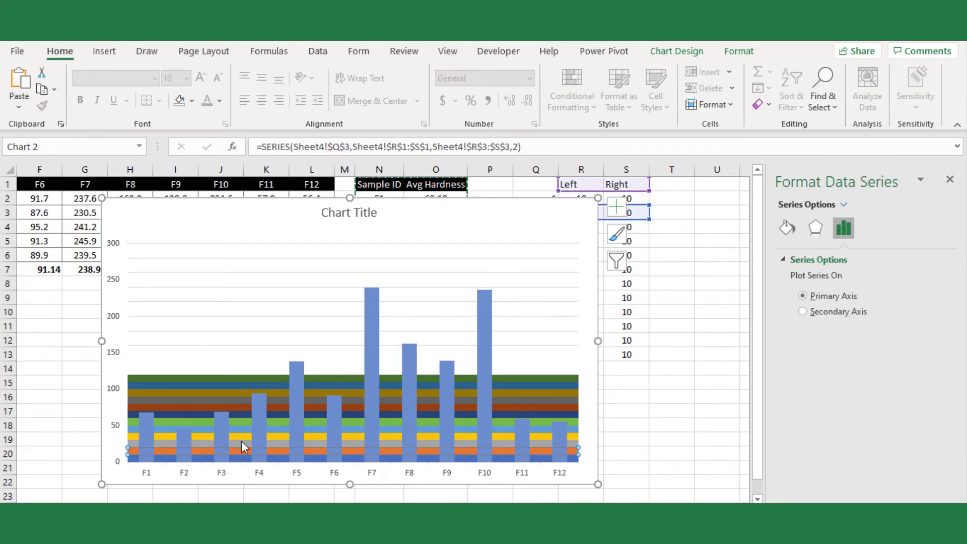
{"action": "left_click", "coordinate": [243, 429]}
{"action": "key", "text": "Down"}
{"action": "key", "text": "Down"}
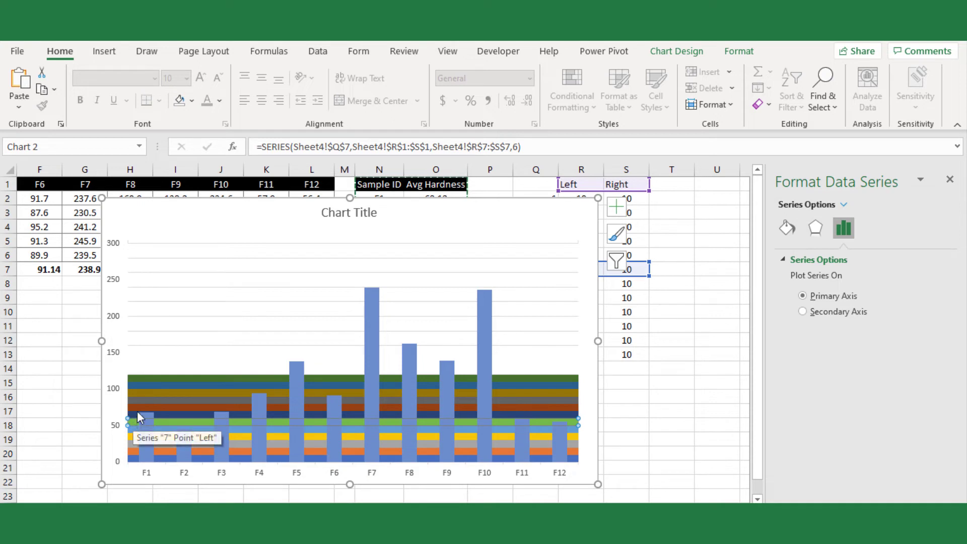
Step: Set the vertical axis major unit to 10, so the scale runs 0–260
{"action": "left_click", "coordinate": [114, 427]}
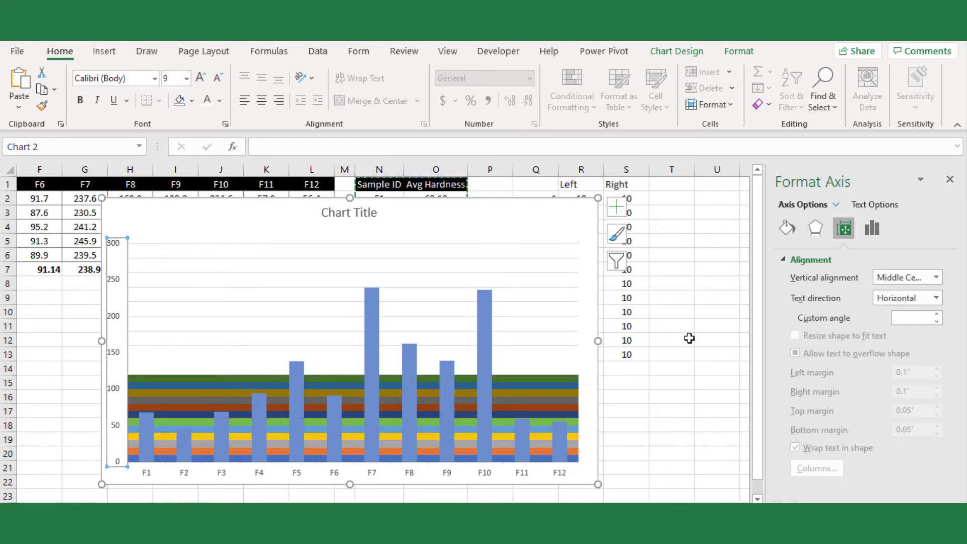
{"action": "left_click", "coordinate": [871, 230]}
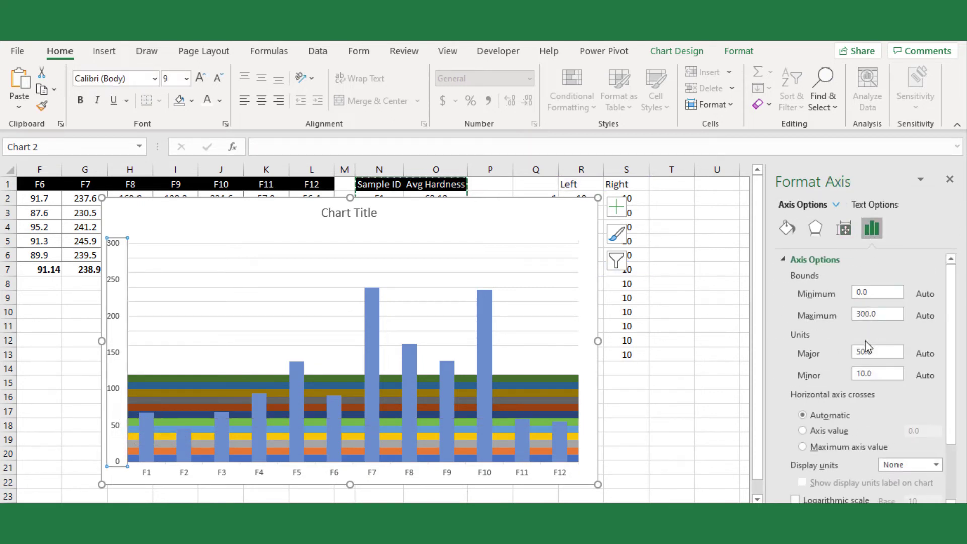
{"action": "left_click_drag", "start_coordinate": [875, 359], "coordinate": [842, 359]}
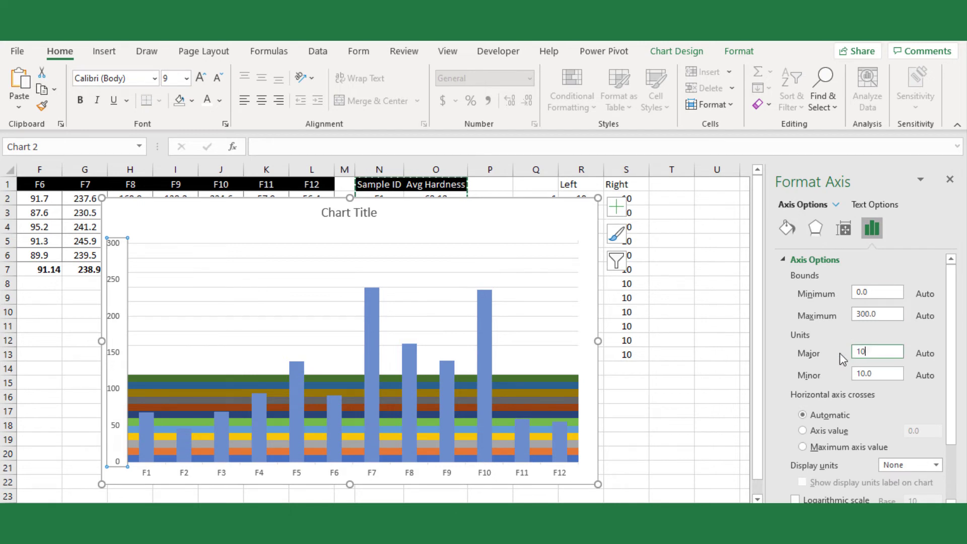
{"action": "key", "text": "Return"}
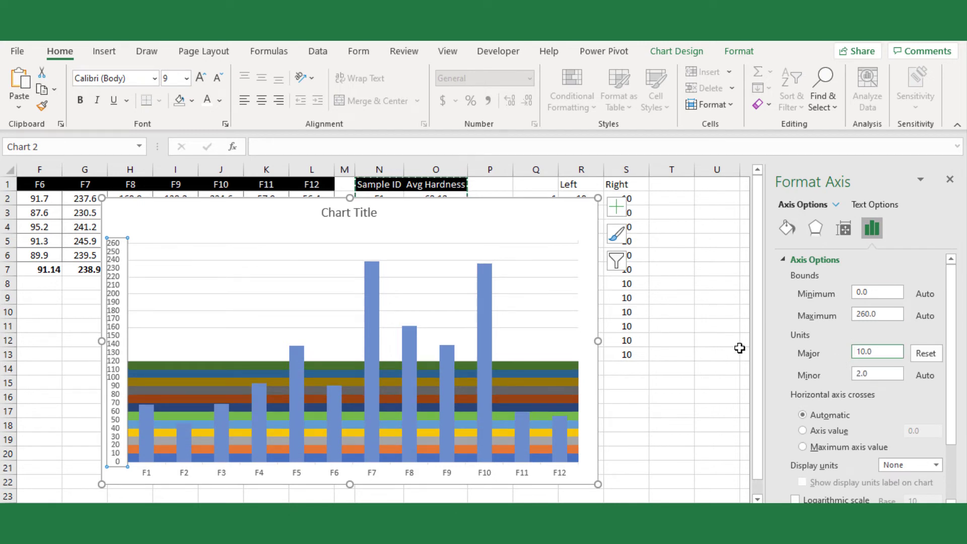
{"action": "left_click", "coordinate": [133, 428]}
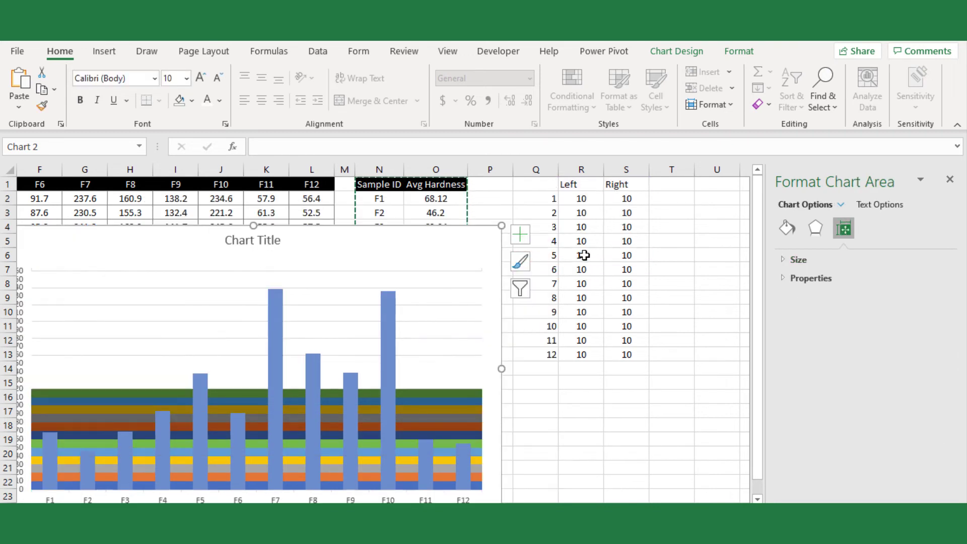
Step: Enter 20 in both R6 and S6 for band 5, then reposition the chart
{"action": "left_click", "coordinate": [583, 256]}
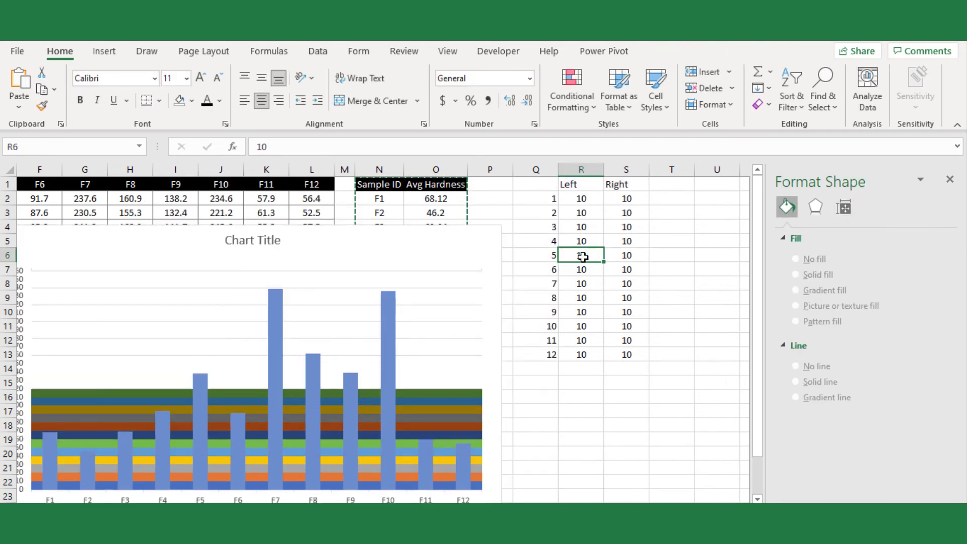
{"action": "type", "text": "20"}
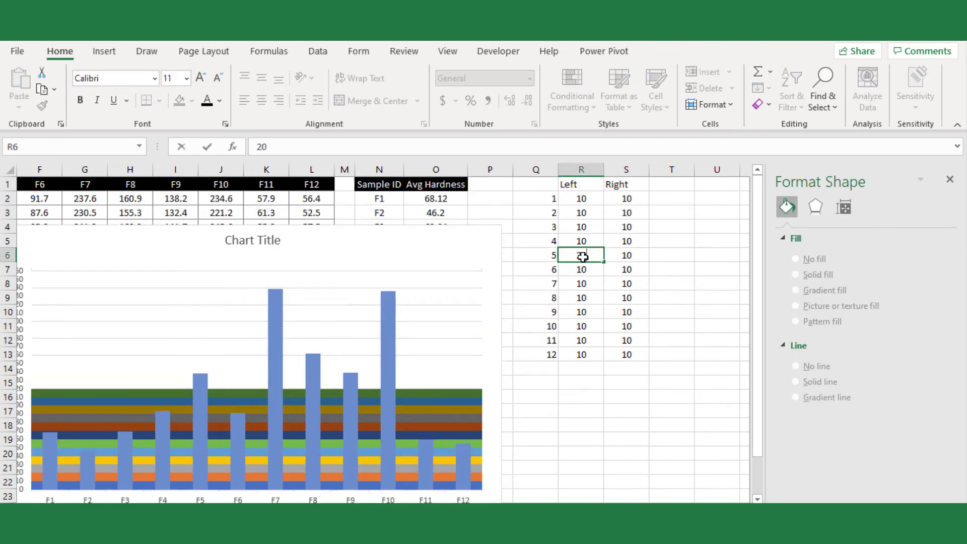
{"action": "left_click", "coordinate": [640, 253]}
{"action": "type", "text": "20"}
{"action": "key", "text": "Return"}
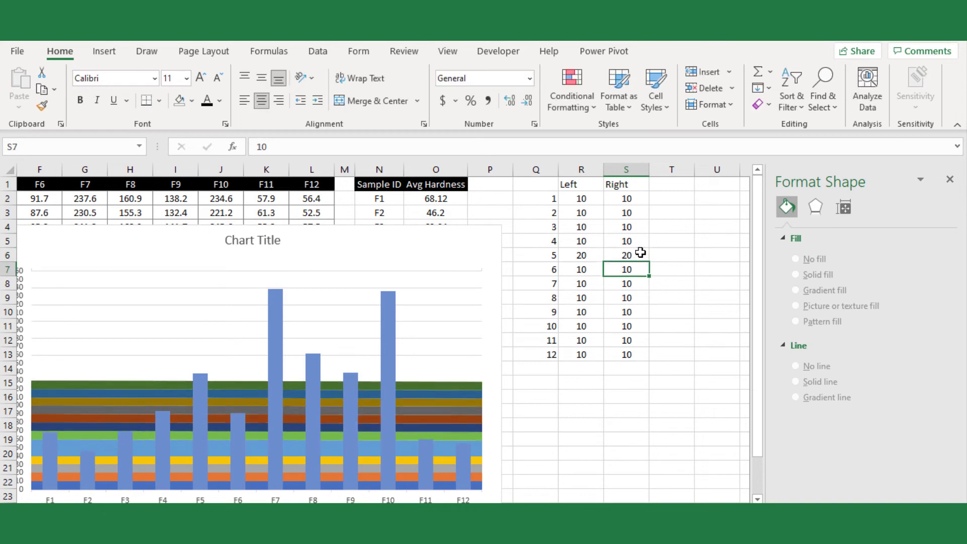
{"action": "left_click_drag", "start_coordinate": [312, 232], "coordinate": [550, 194]}
{"action": "key", "text": "Down"}
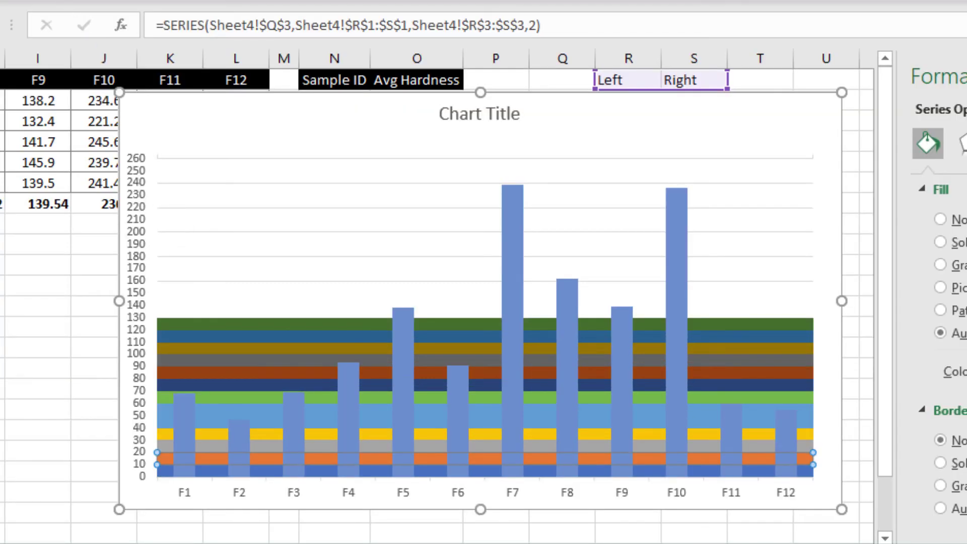
Step: Set the 10–20 and 0–10 bands to No fill and give the 40–60 band a yellow diagonal-stripe pattern
{"action": "left_click", "coordinate": [940, 219]}
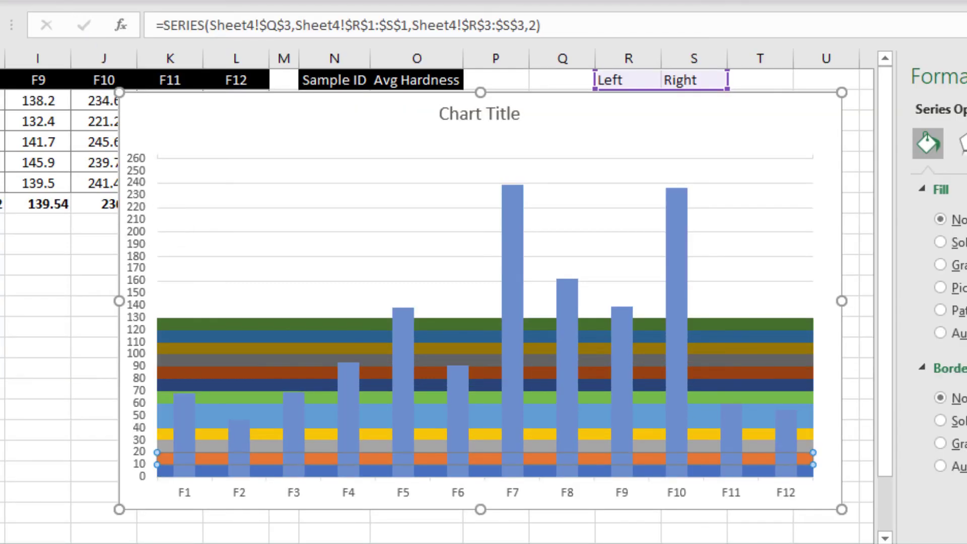
{"action": "left_click", "coordinate": [182, 472]}
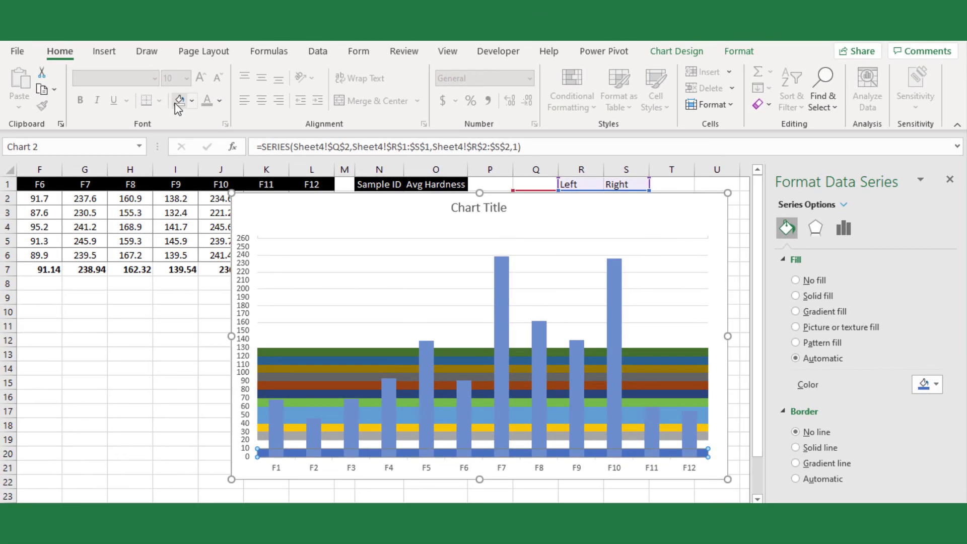
{"action": "left_click", "coordinate": [342, 418]}
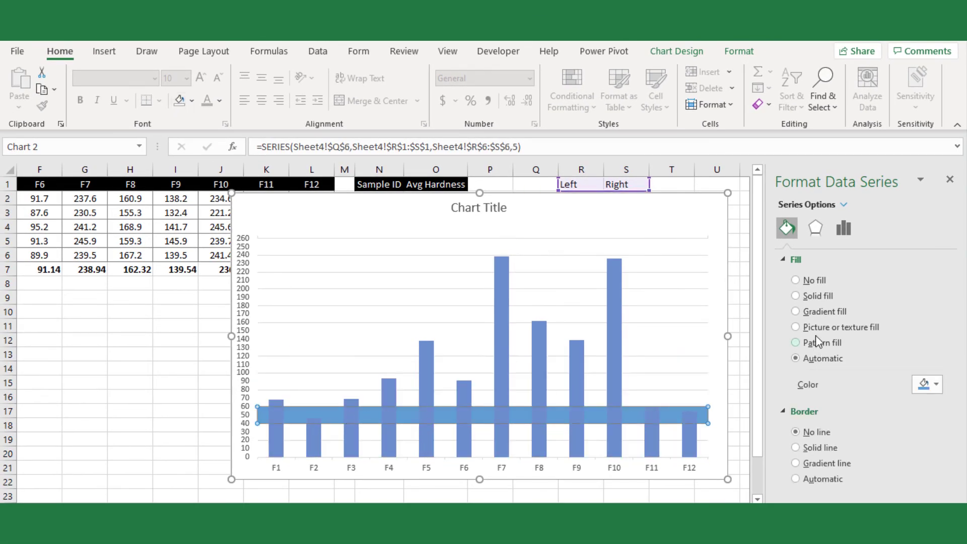
{"action": "left_click", "coordinate": [819, 311]}
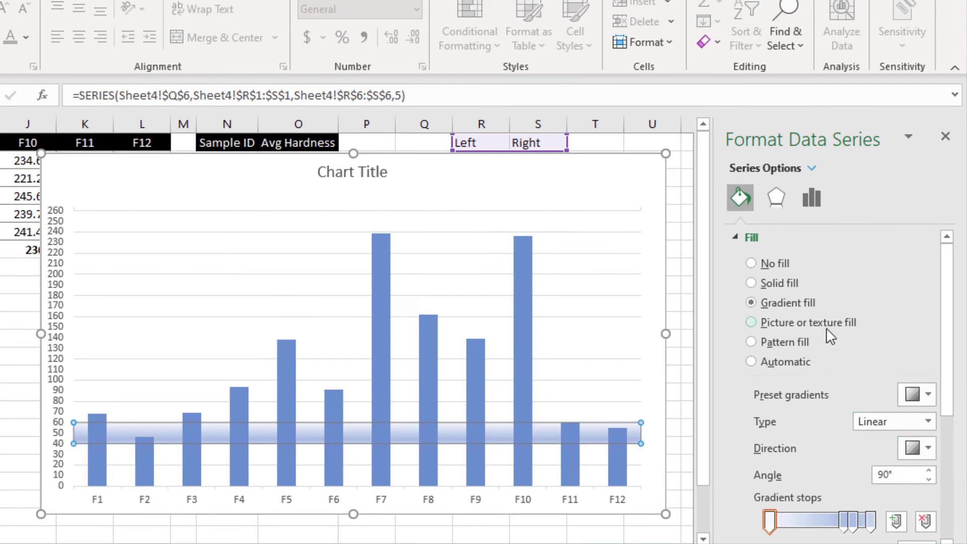
{"action": "left_click", "coordinate": [798, 341]}
{"action": "left_click", "coordinate": [887, 460]}
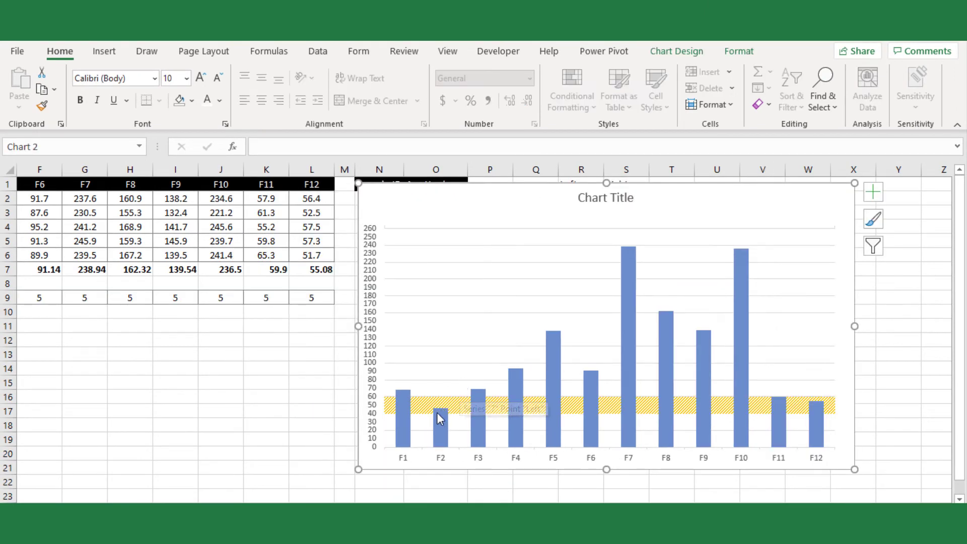
Step: Add error bars to the average hardness columns and open their More Options settings
{"action": "left_click", "coordinate": [407, 430]}
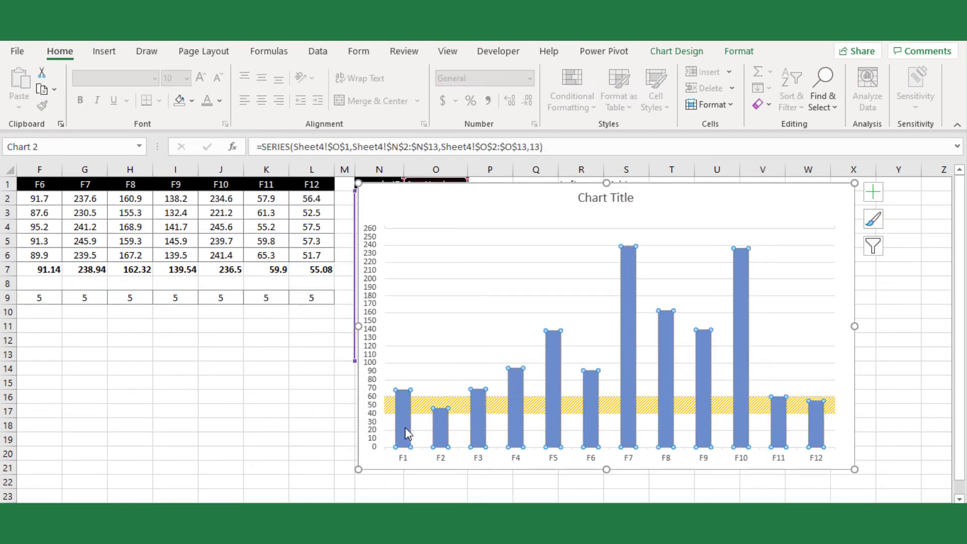
{"action": "left_click", "coordinate": [873, 197]}
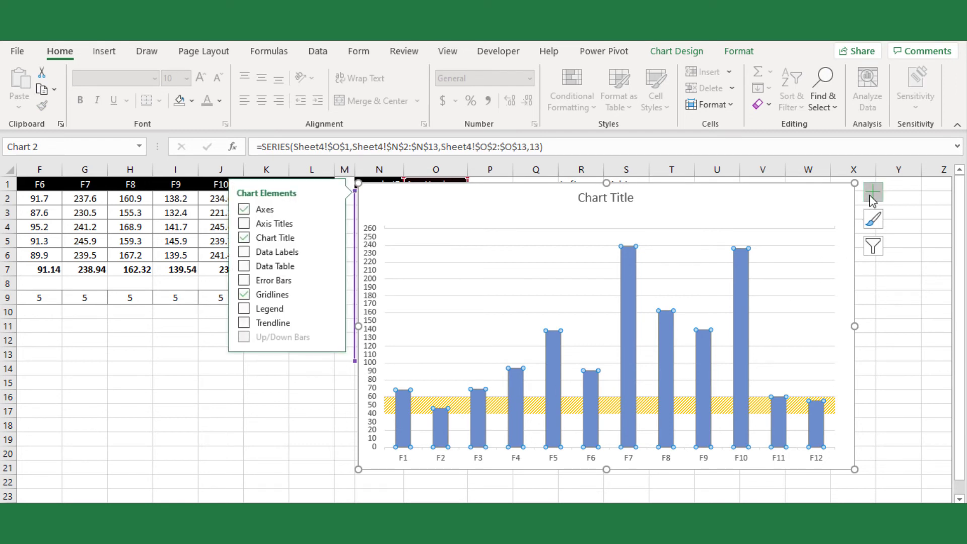
{"action": "left_click", "coordinate": [330, 280]}
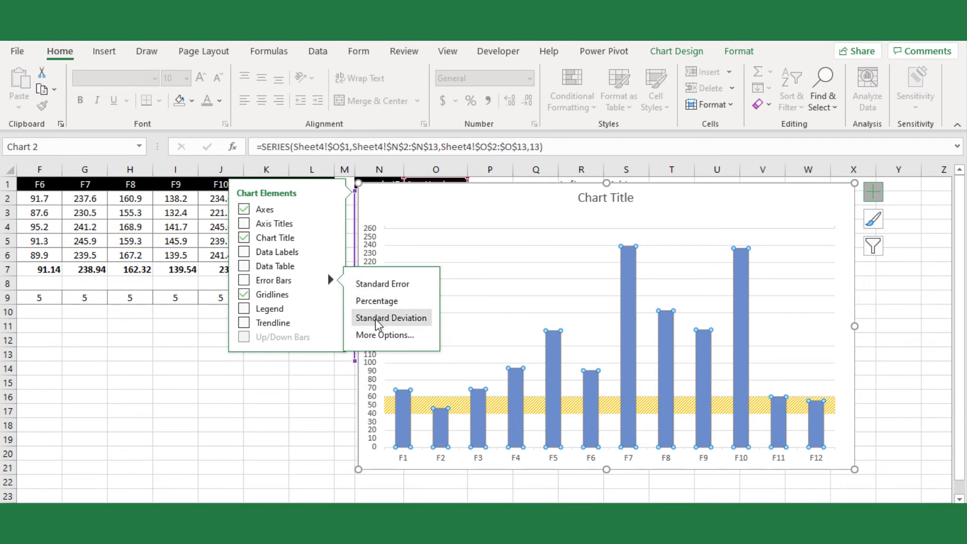
{"action": "left_click", "coordinate": [384, 335]}
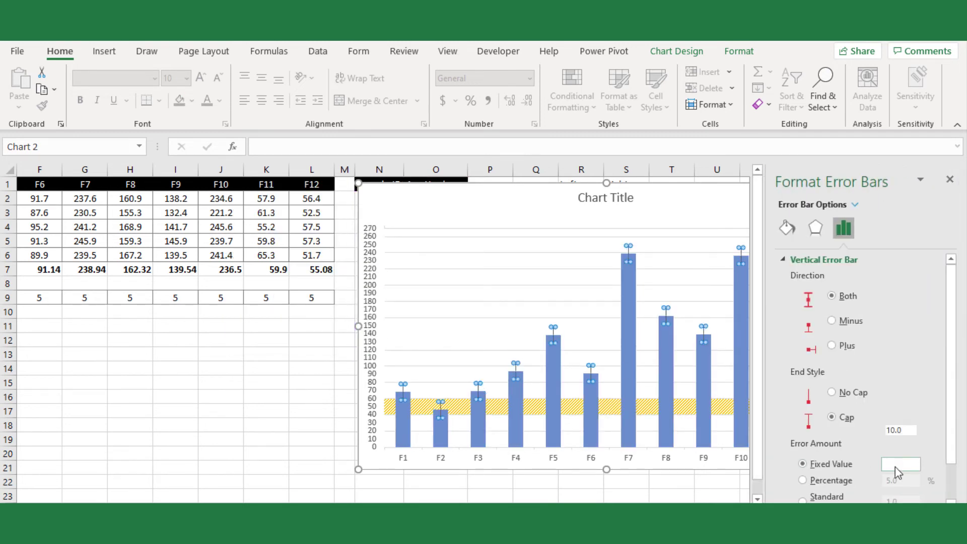
{"action": "scroll", "coordinate": [894, 482], "scroll_direction": "down", "scroll_amount": 2}
Step: Use =Sheet4!$A$9:$L$9 as the custom positive and negative error values, then move the chart left
{"action": "left_click", "coordinate": [804, 496]}
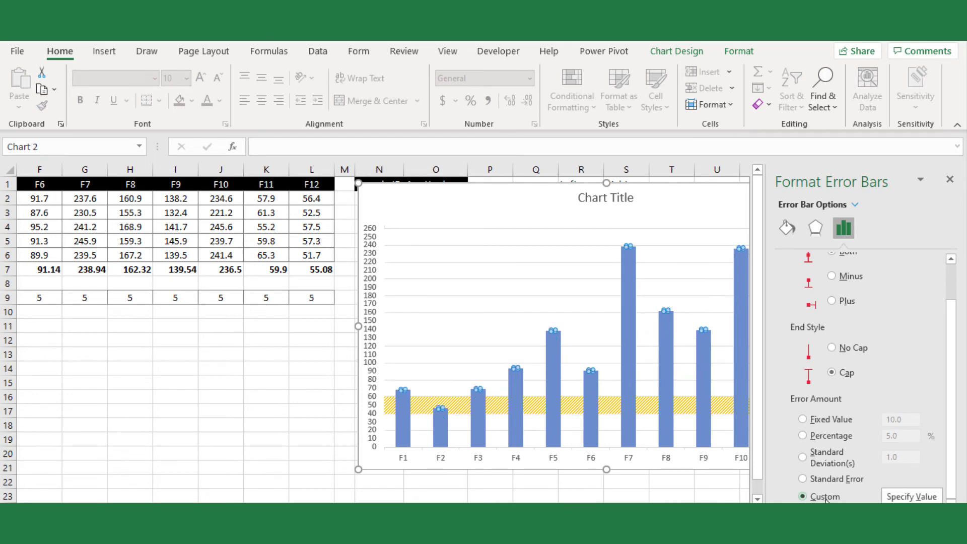
{"action": "left_click", "coordinate": [912, 496]}
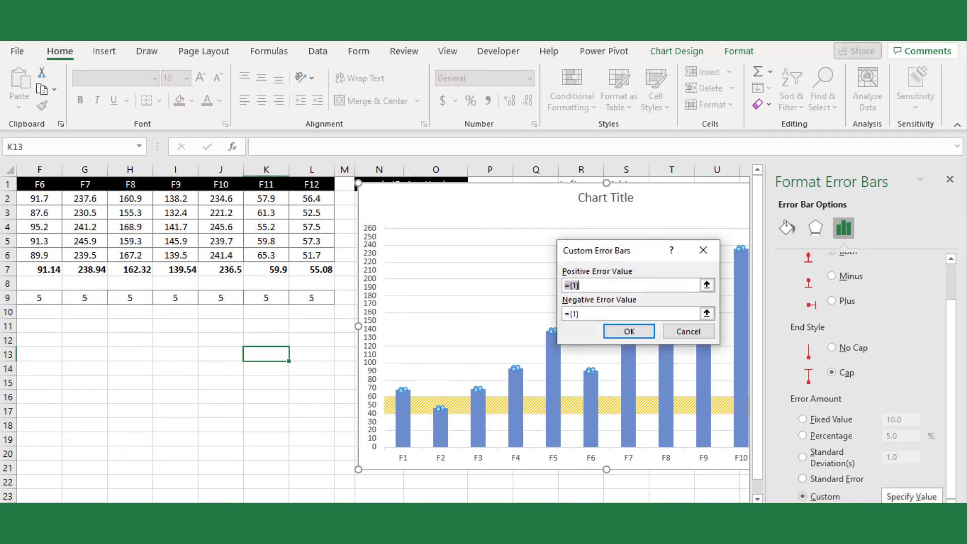
{"action": "left_click", "coordinate": [707, 285]}
{"action": "scroll", "coordinate": [581, 481], "scroll_direction": "left", "scroll_amount": 5}
{"action": "left_click_drag", "start_coordinate": [29, 300], "coordinate": [532, 302]}
{"action": "left_click", "coordinate": [706, 274]}
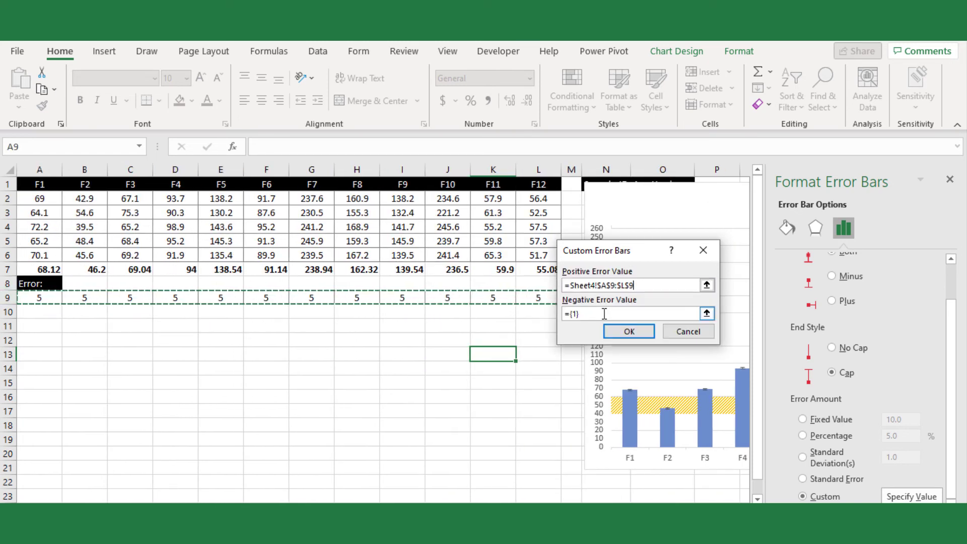
{"action": "left_click", "coordinate": [706, 314]}
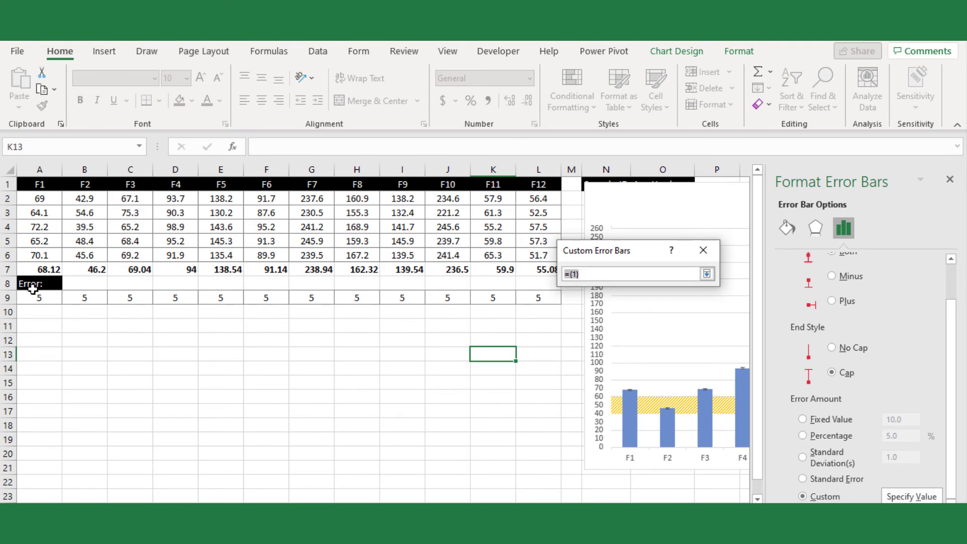
{"action": "left_click_drag", "start_coordinate": [31, 290], "coordinate": [550, 300]}
{"action": "left_click", "coordinate": [638, 331]}
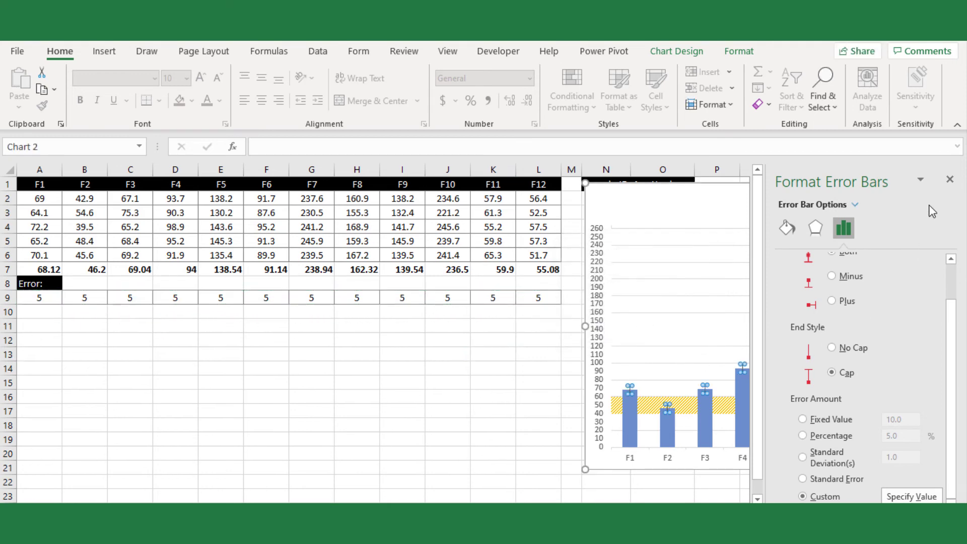
{"action": "left_click", "coordinate": [950, 179]}
{"action": "left_click_drag", "start_coordinate": [652, 193], "coordinate": [307, 194]}
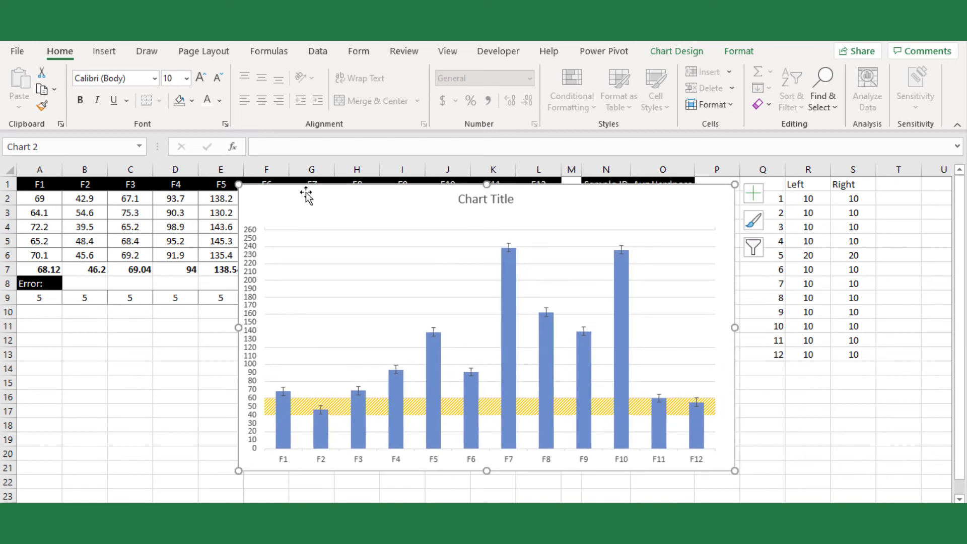
Step: Change band 5's Left and Right values in R6 and S6 to 40
{"action": "left_click", "coordinate": [822, 442]}
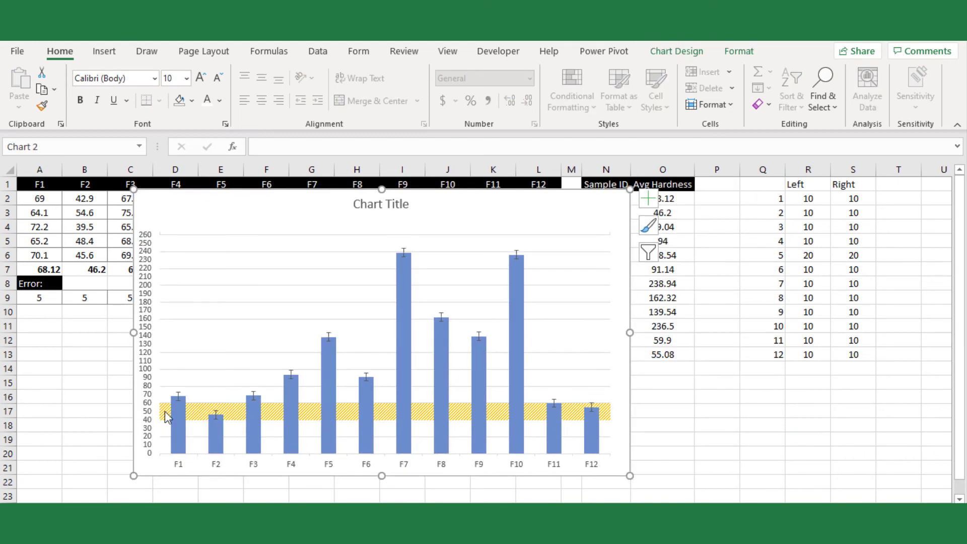
{"action": "left_click", "coordinate": [168, 413]}
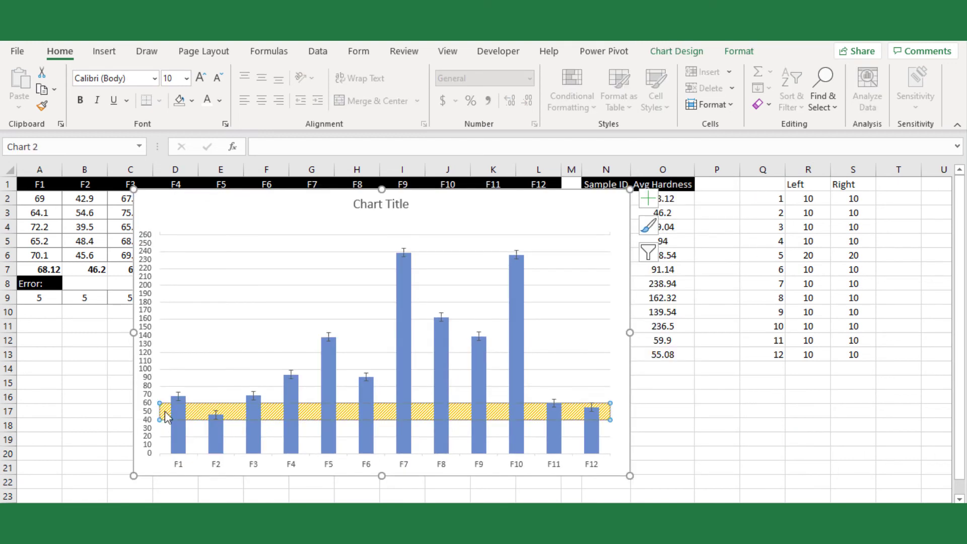
{"action": "left_click", "coordinate": [815, 255]}
{"action": "type", "text": "40"}
{"action": "key", "text": "Tab"}
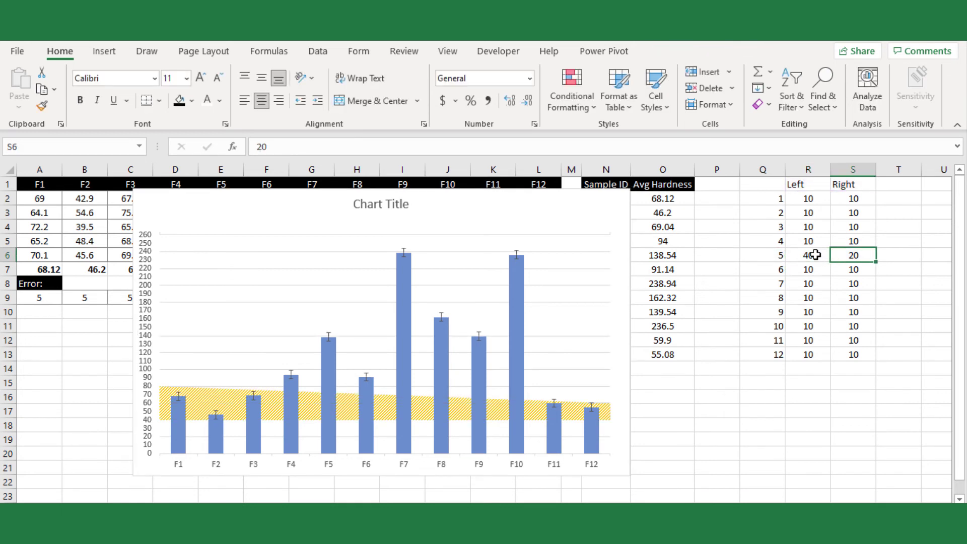
{"action": "key", "text": "Tab"}
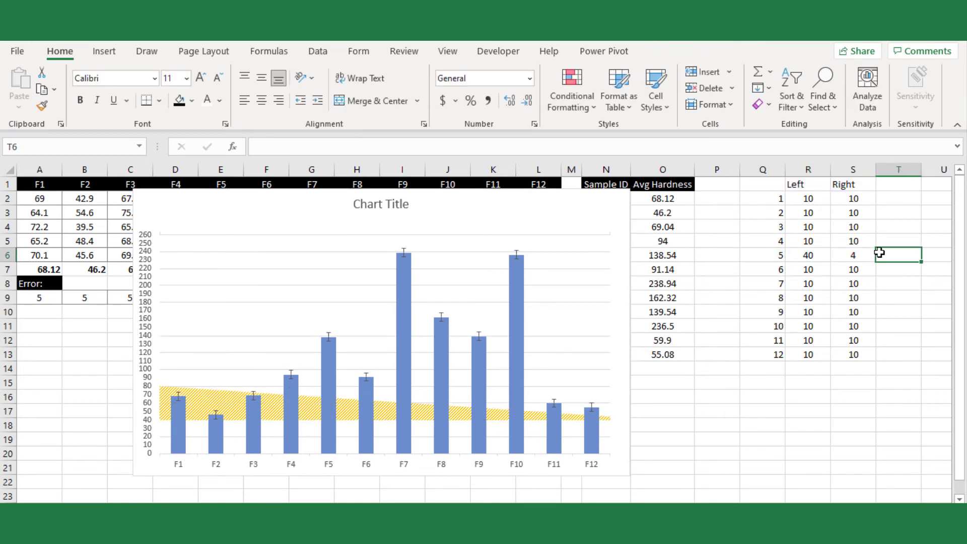
{"action": "left_click", "coordinate": [862, 253]}
{"action": "type", "text": "40"}
{"action": "key", "text": "Tab"}
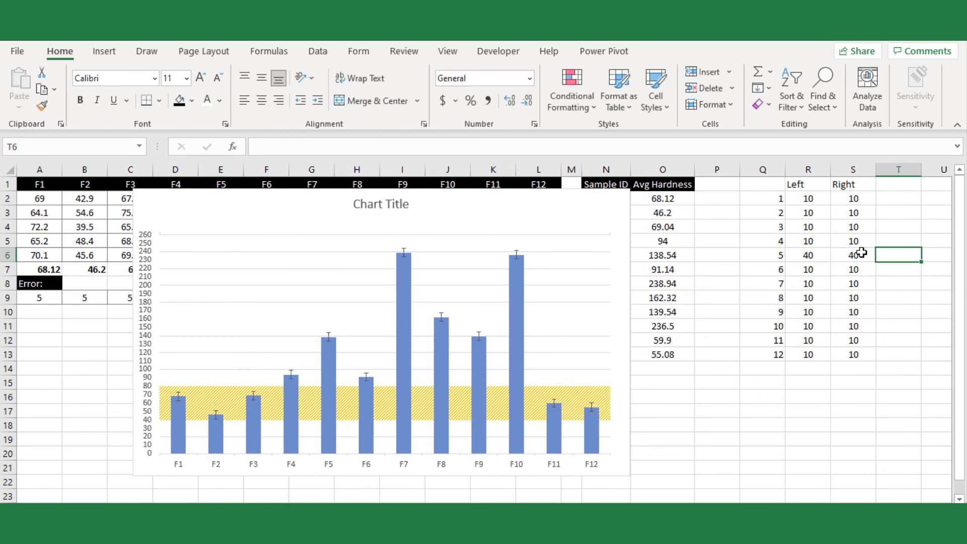
{"action": "left_click", "coordinate": [792, 405]}
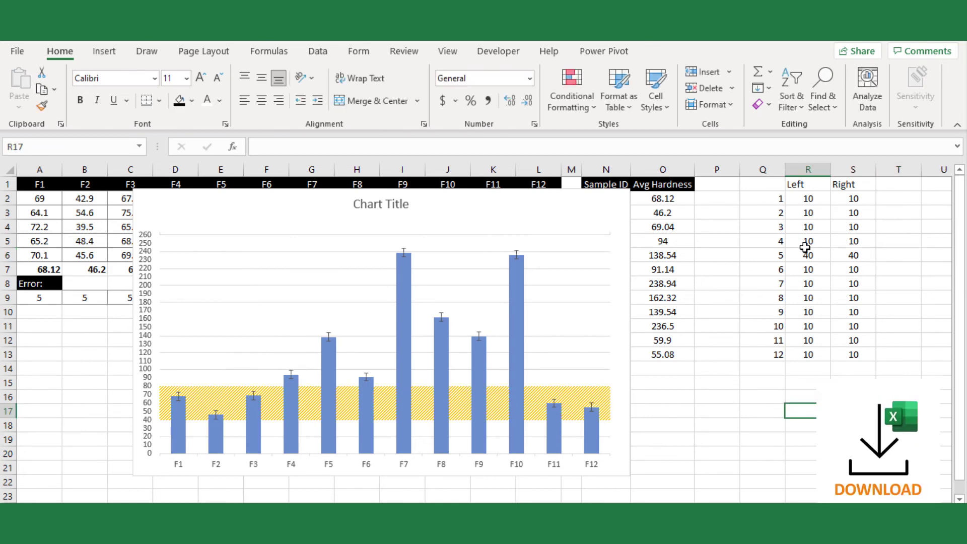